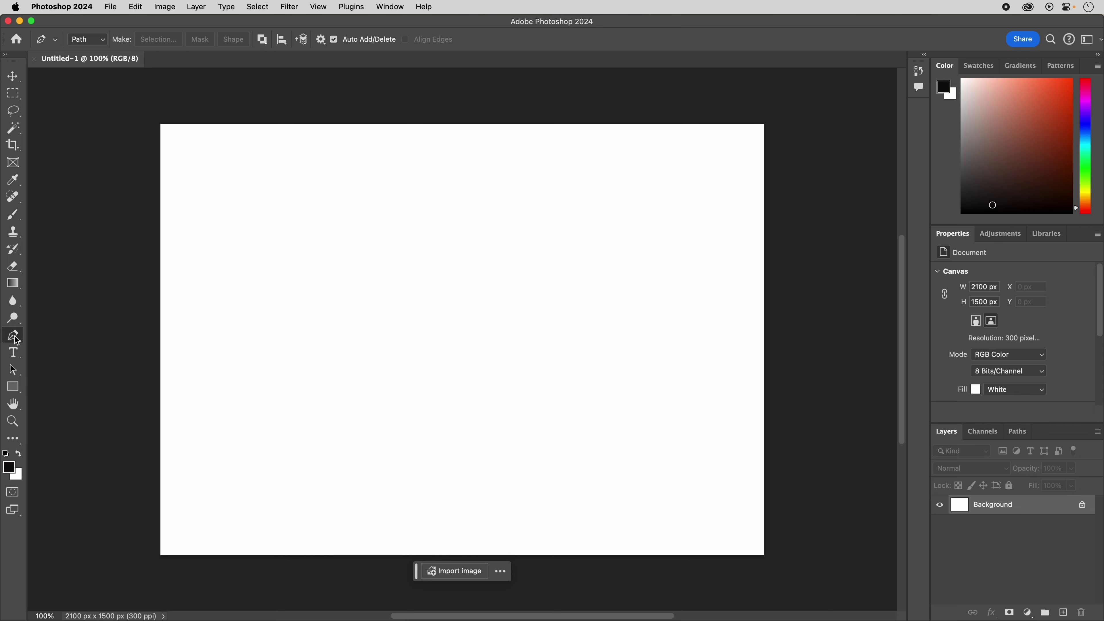
Draw an arched path with the Curvature Pen through left, top-centre and right anchors.
{"action": "left_click", "coordinate": [14, 339]}
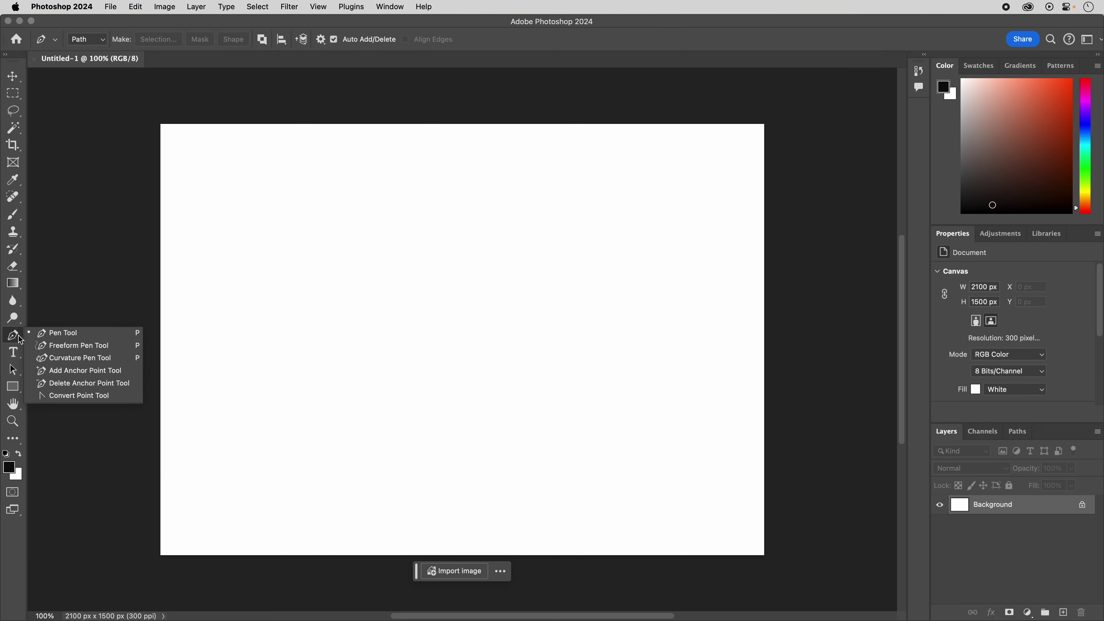
{"action": "left_click", "coordinate": [83, 359]}
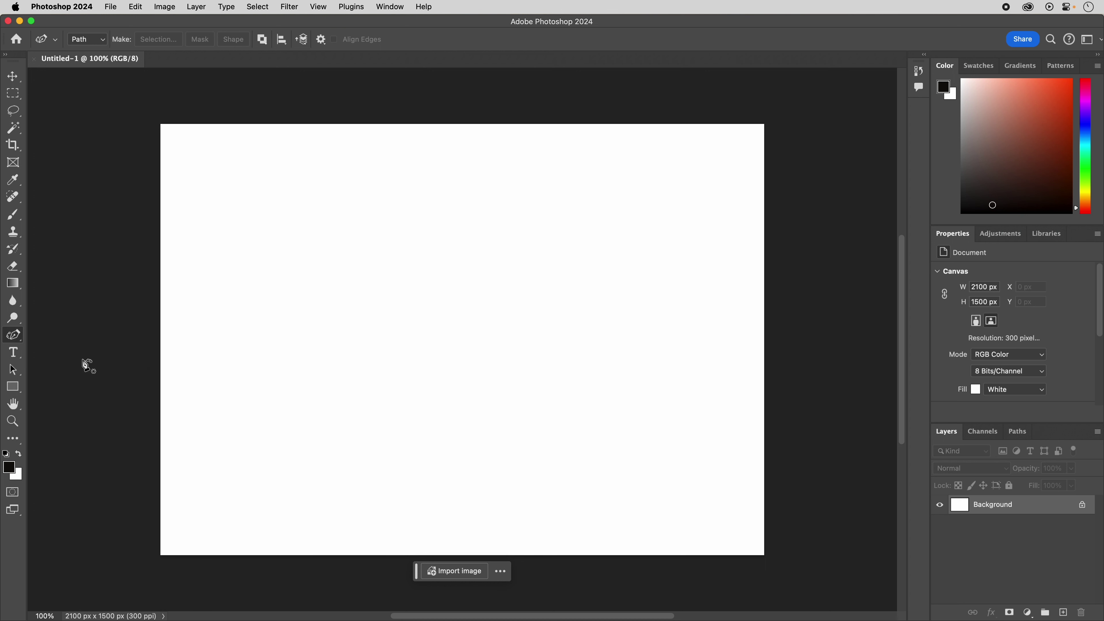
{"action": "left_click", "coordinate": [256, 348]}
{"action": "left_click", "coordinate": [466, 270]}
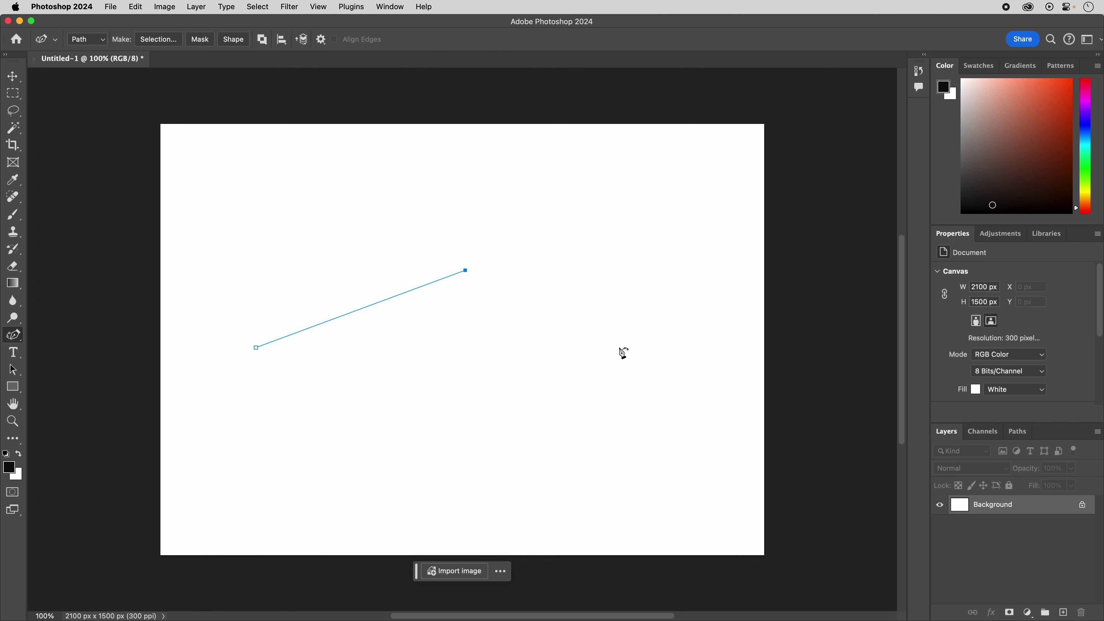
{"action": "left_click", "coordinate": [698, 358]}
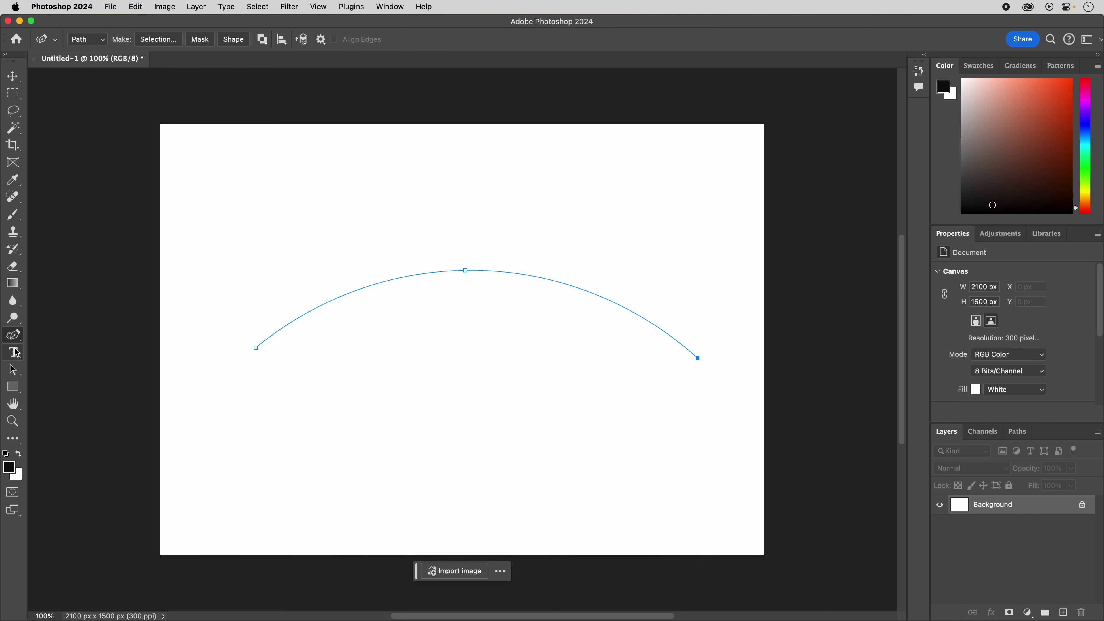
{"action": "left_click_drag", "start_coordinate": [17, 353], "coordinate": [63, 351]}
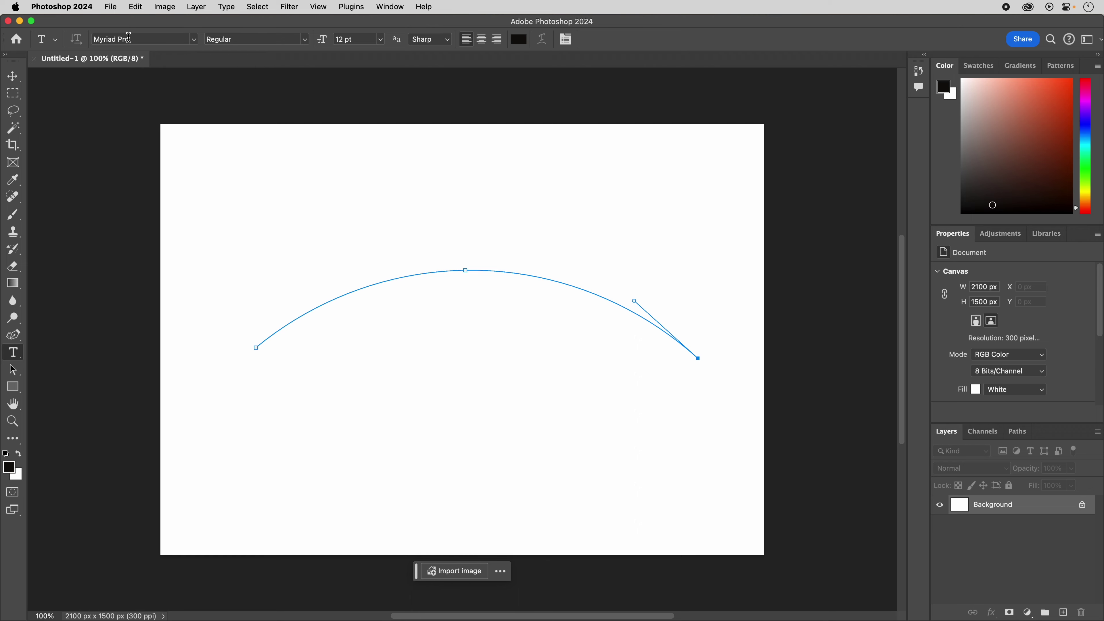
Set the type options to Marker Felt, Wide style, 36 pt.
{"action": "left_click", "coordinate": [194, 40]}
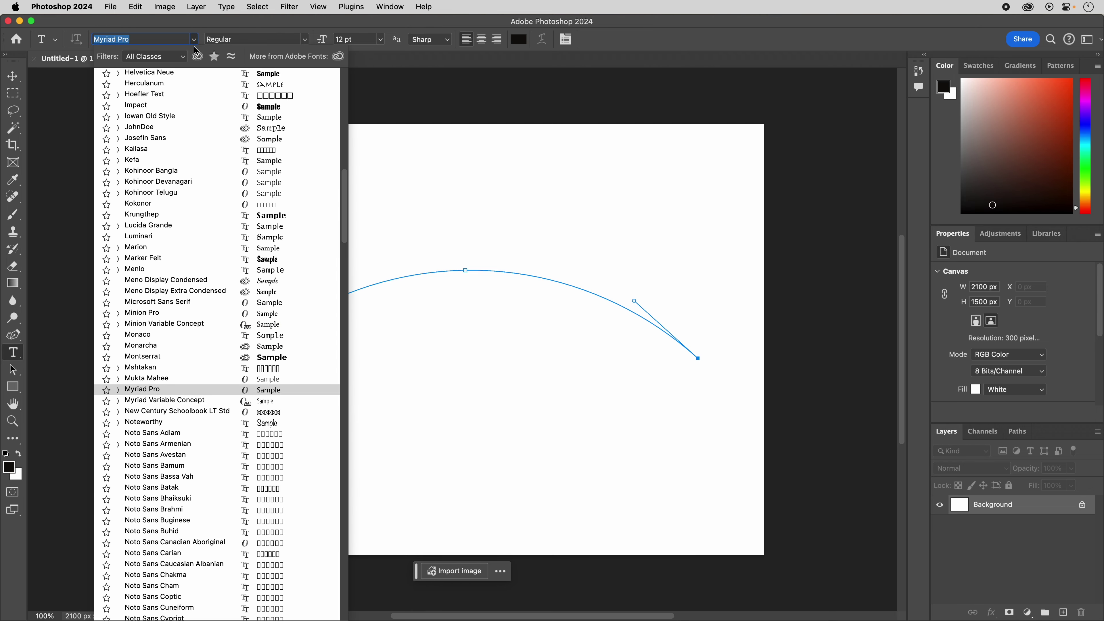
{"action": "left_click", "coordinate": [133, 260]}
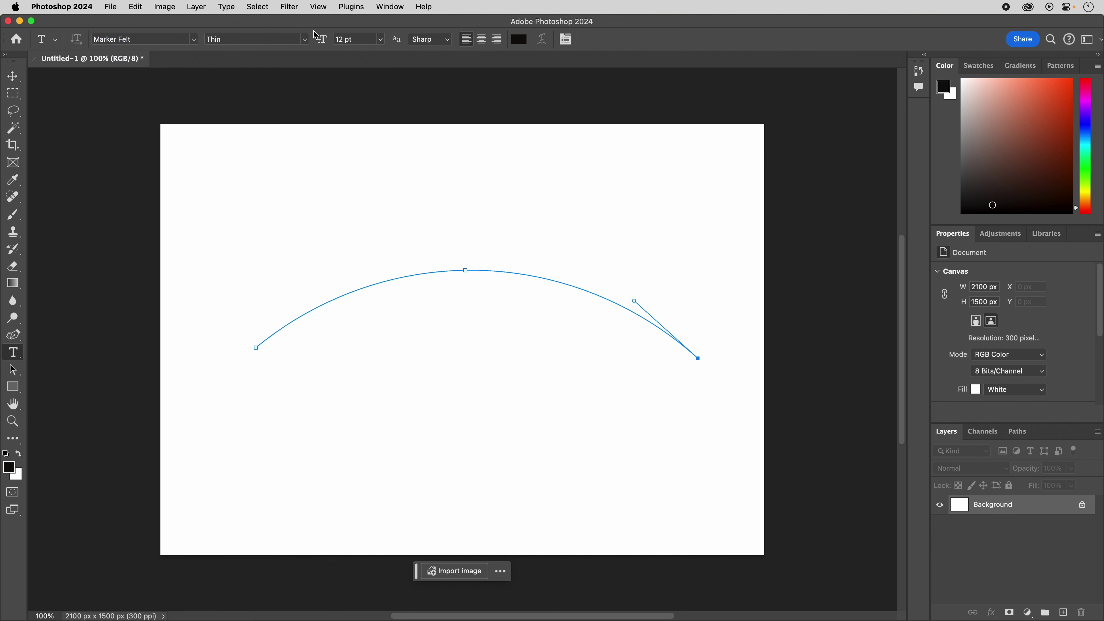
{"action": "left_click", "coordinate": [307, 40]}
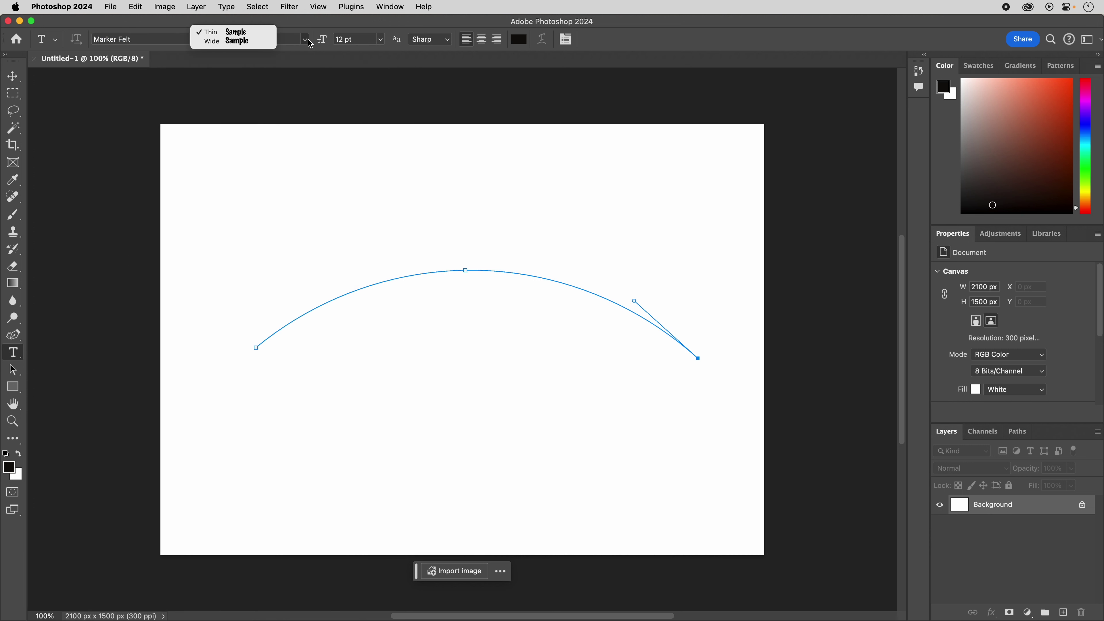
{"action": "left_click", "coordinate": [257, 42]}
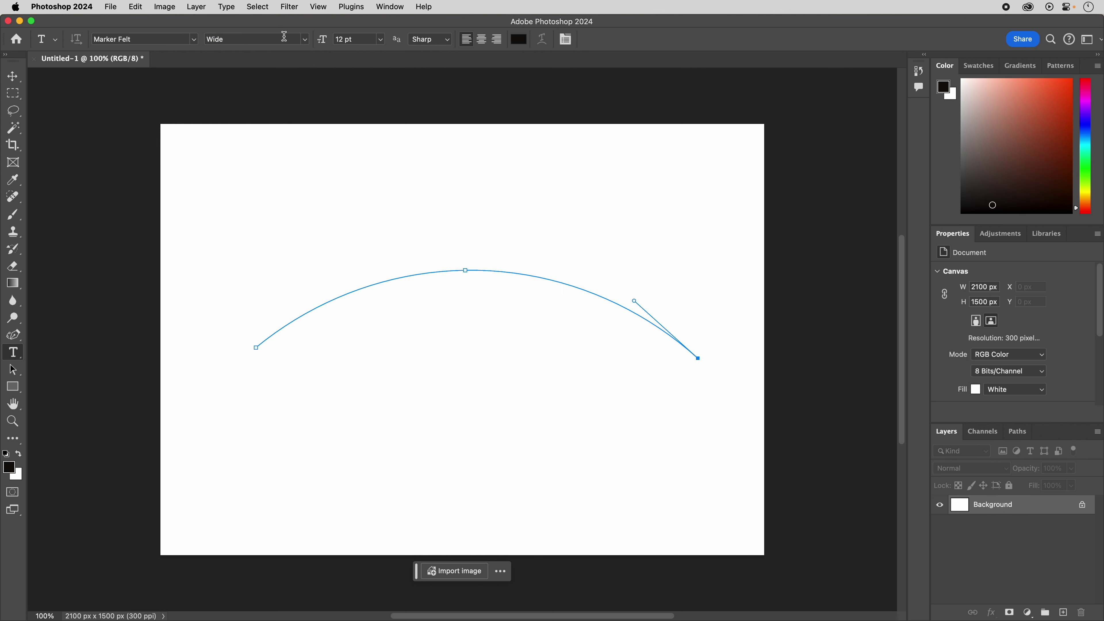
{"action": "left_click", "coordinate": [382, 40]}
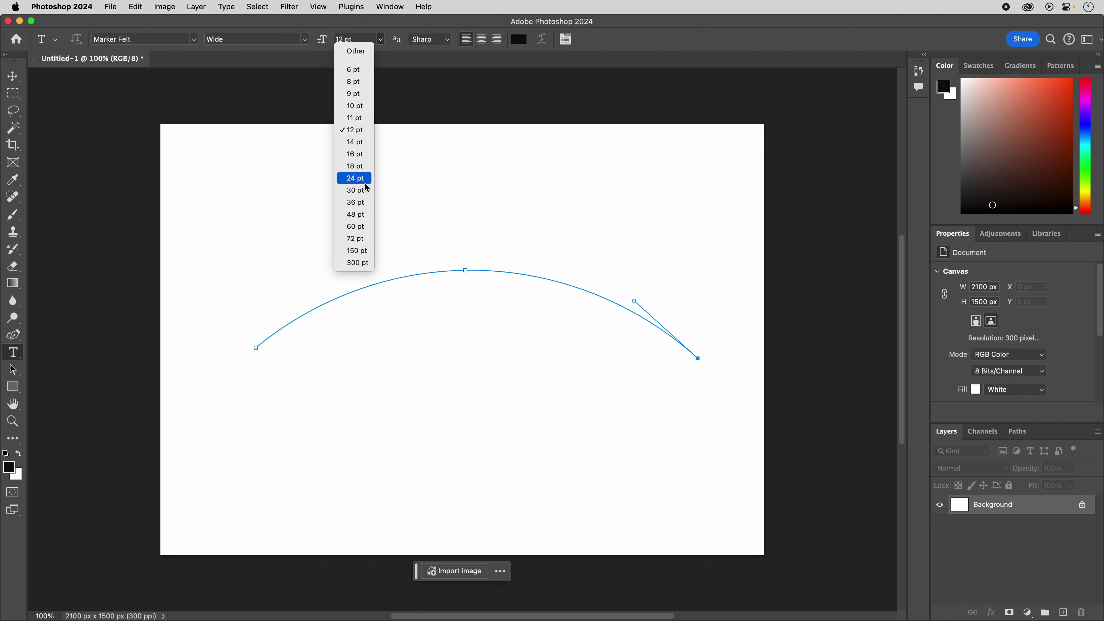
{"action": "left_click", "coordinate": [366, 203]}
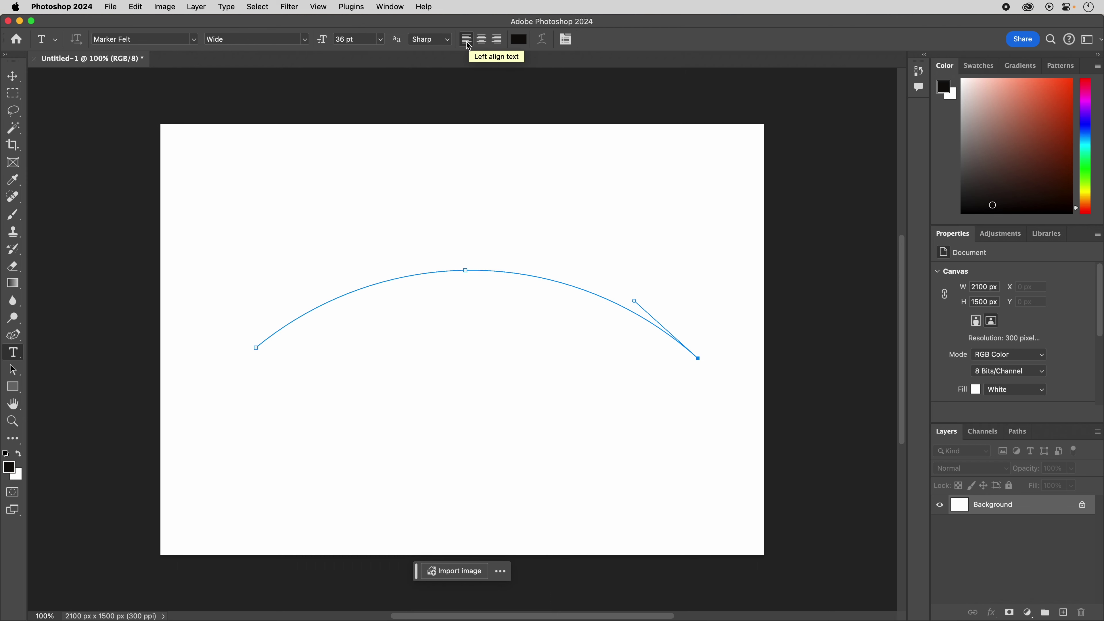
Pick the orange c18220 as the text colour in the Color Picker.
{"action": "left_click", "coordinate": [518, 41]}
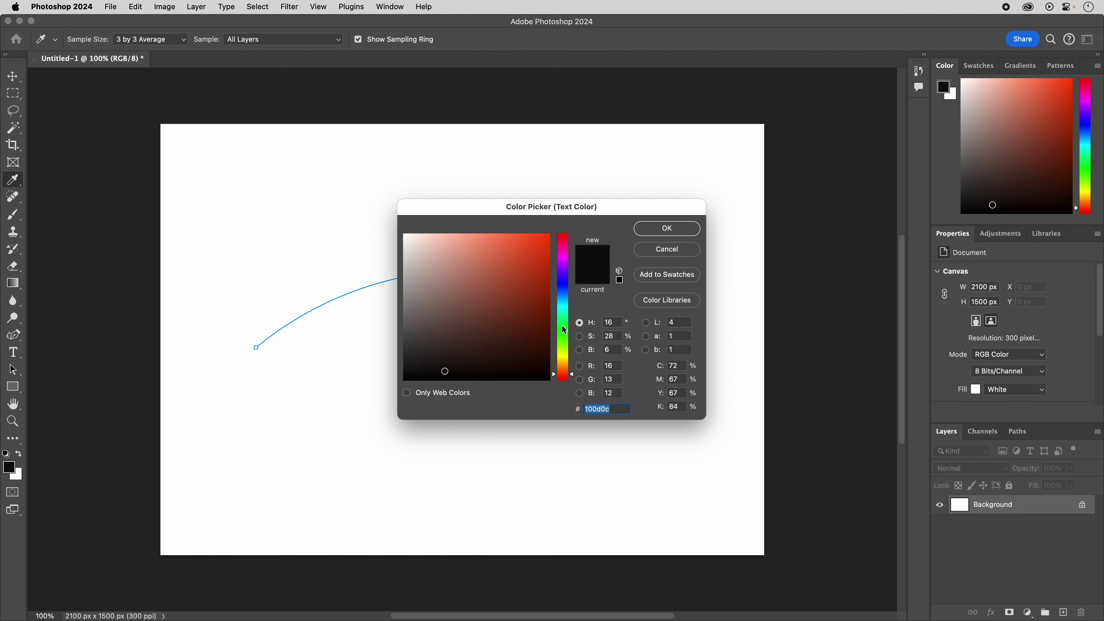
{"action": "left_click", "coordinate": [564, 365]}
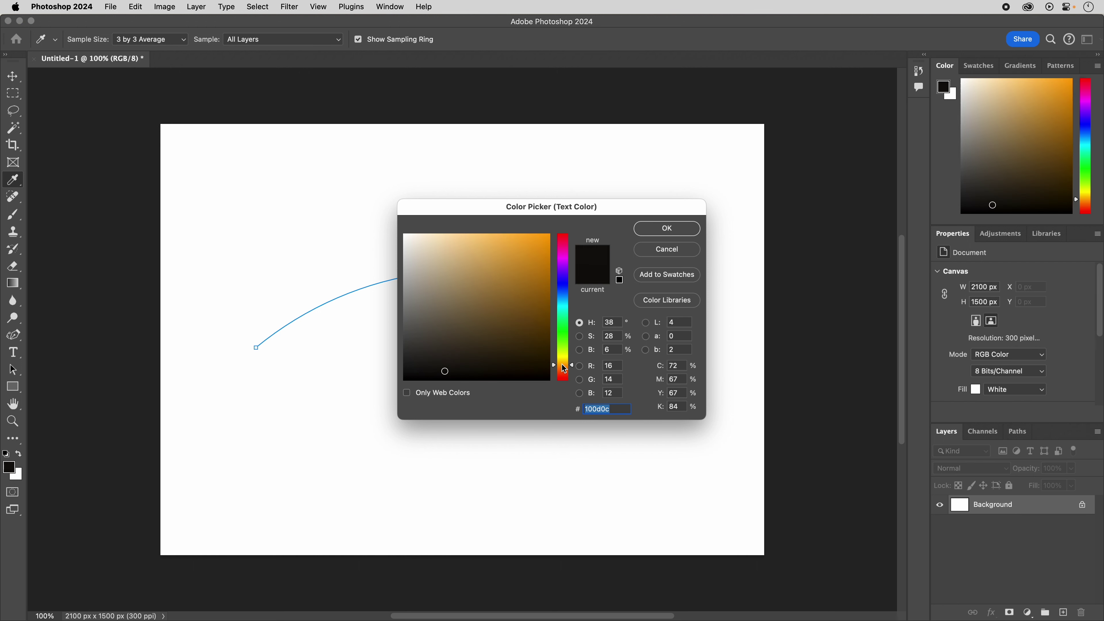
{"action": "left_click", "coordinate": [527, 261]}
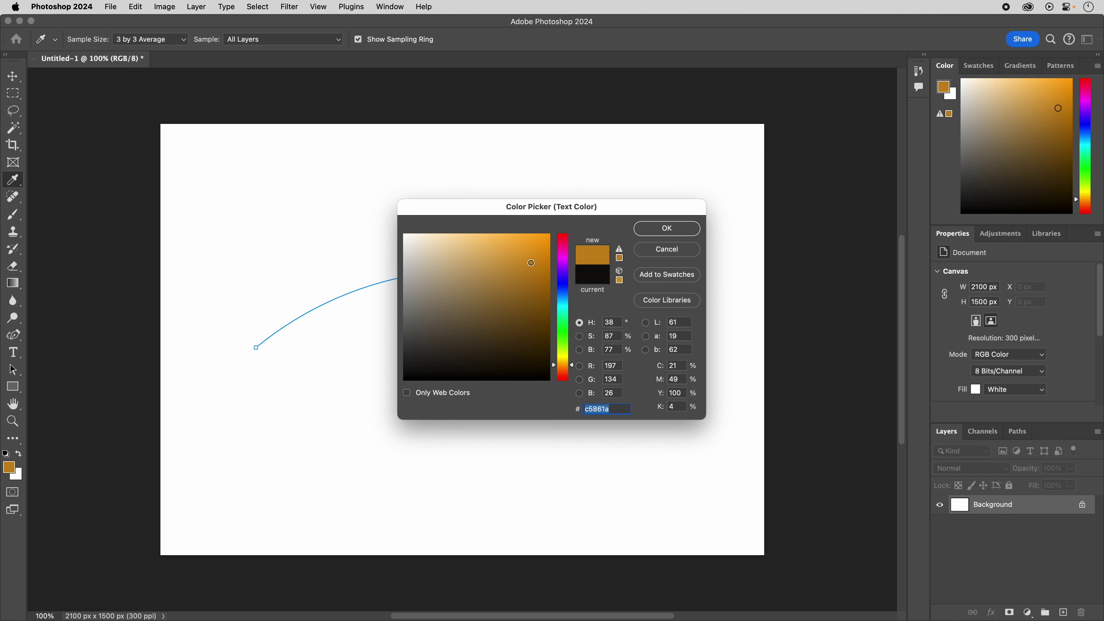
{"action": "left_click", "coordinate": [566, 367]}
{"action": "left_click_drag", "start_coordinate": [567, 371], "coordinate": [566, 366]}
{"action": "left_click", "coordinate": [526, 268]}
{"action": "left_click_drag", "start_coordinate": [526, 268], "coordinate": [526, 268]}
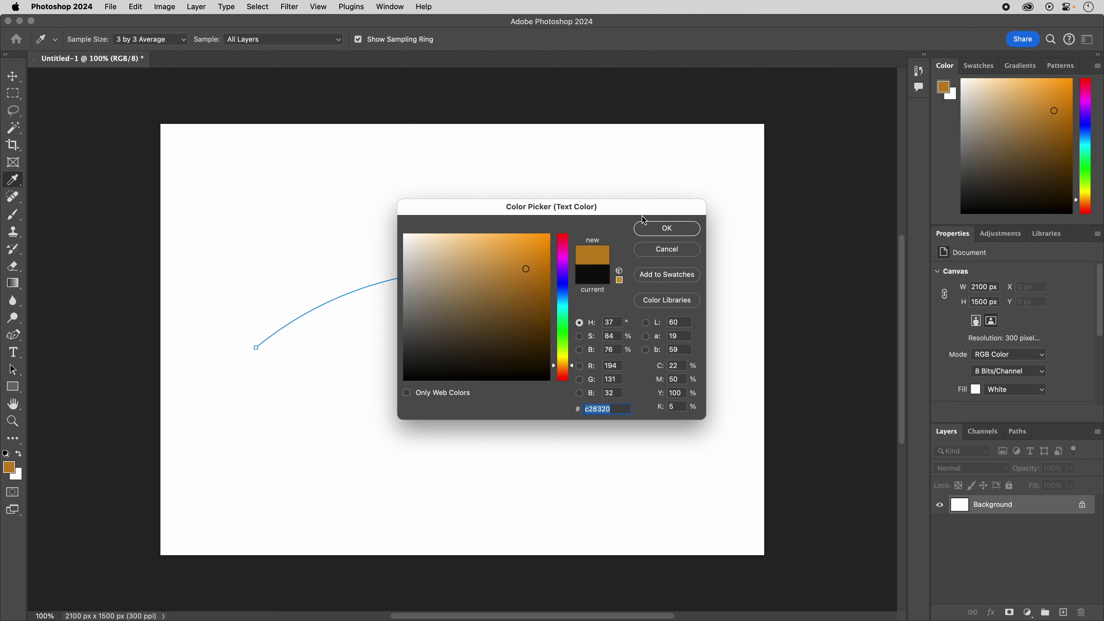
{"action": "left_click", "coordinate": [690, 229]}
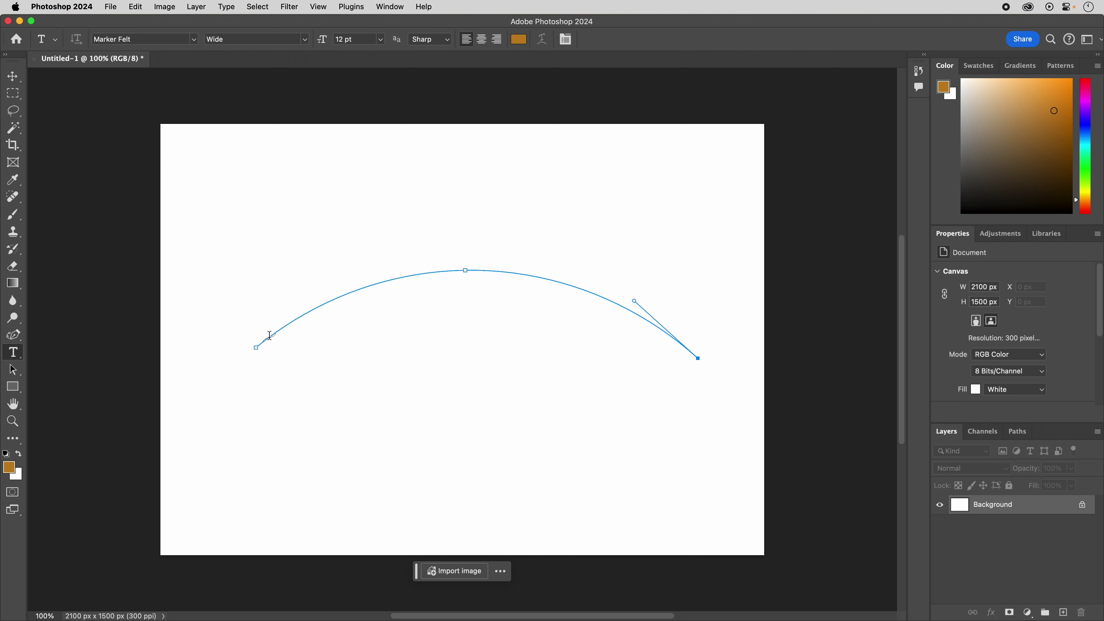
Start text on the left end of the arched path and type 'How is it going?'.
{"action": "left_click", "coordinate": [269, 335]}
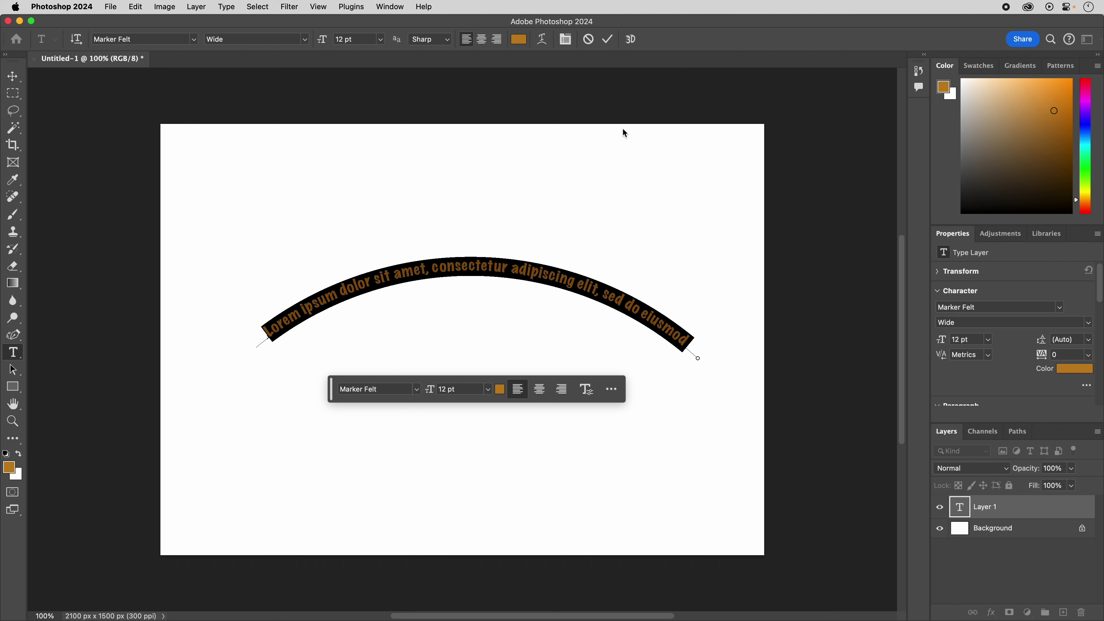
{"action": "type", "text": "How"}
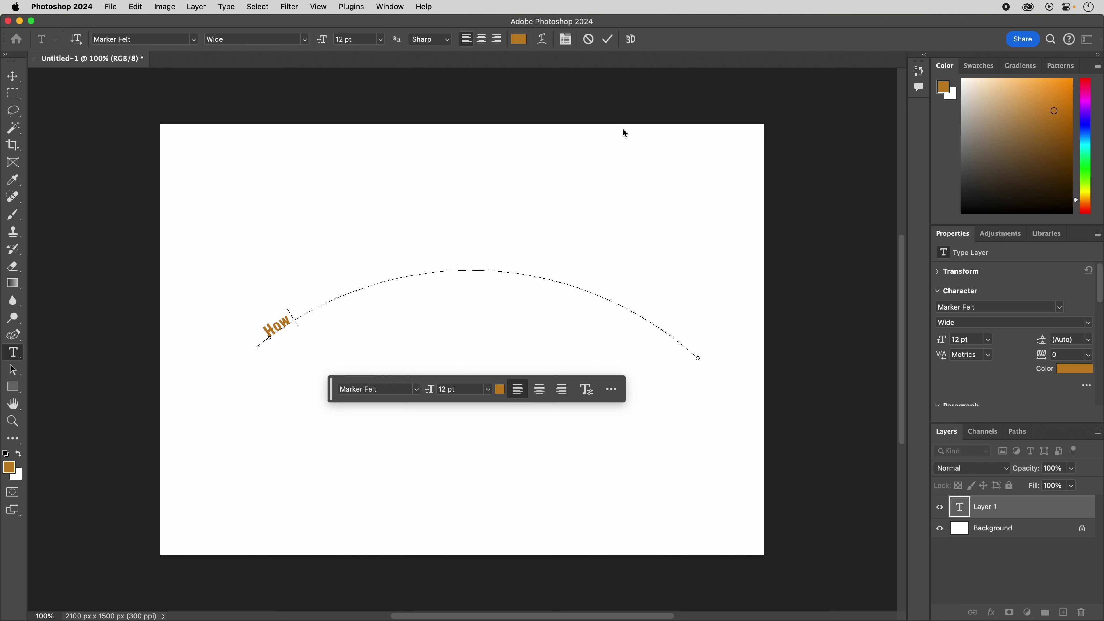
{"action": "type", "text": " is it going?"}
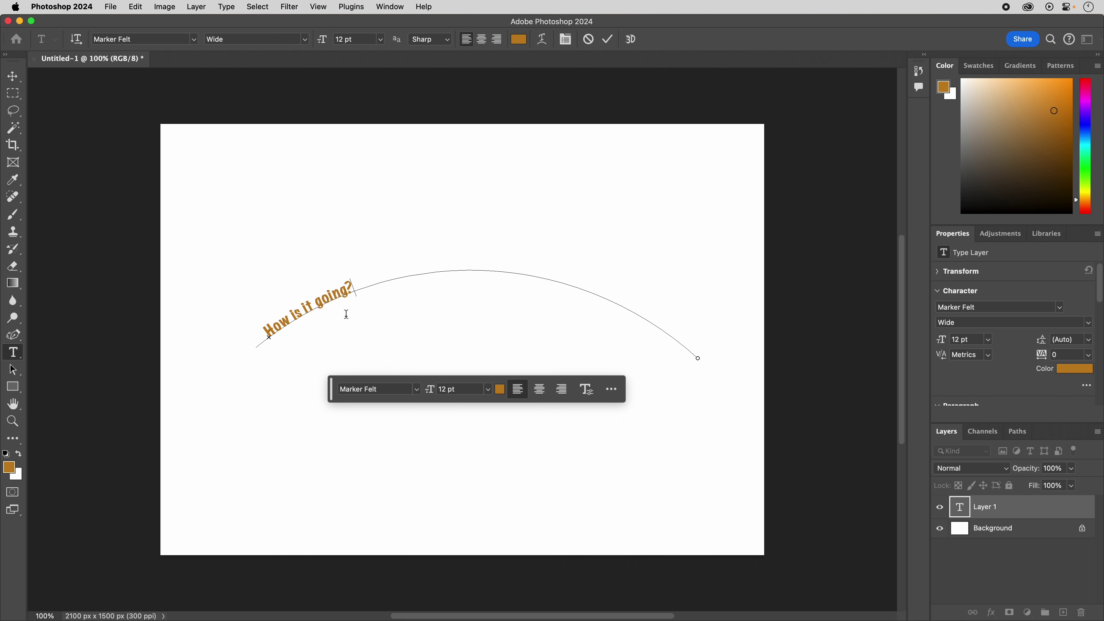
Select all the path text and resize it from 72 pt down to 47 pt.
{"action": "key", "text": "super+a"}
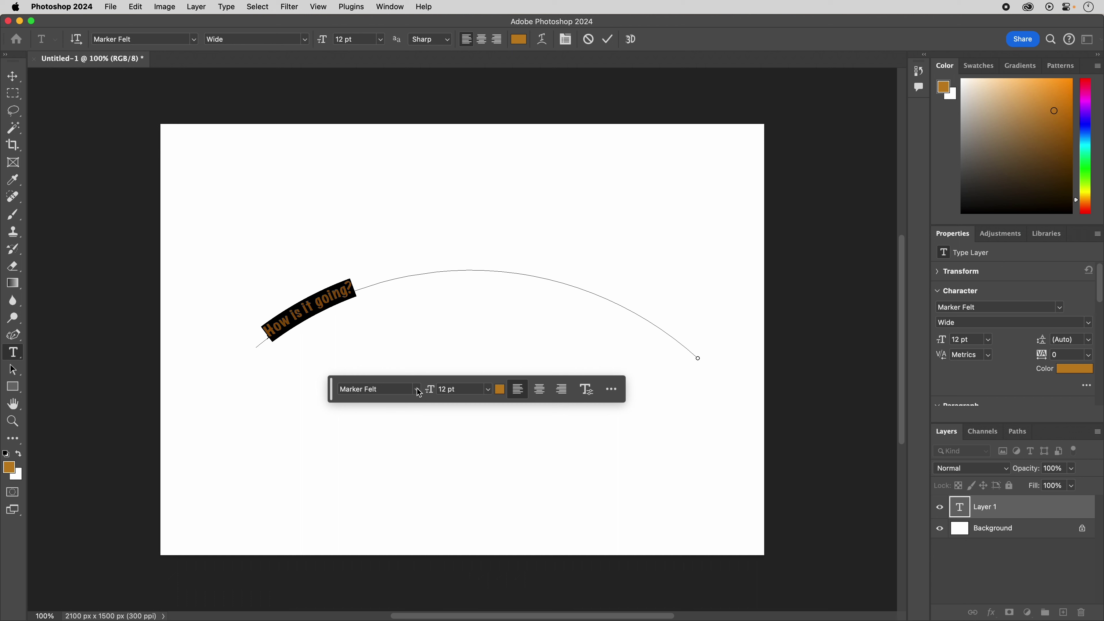
{"action": "left_click", "coordinate": [487, 388]}
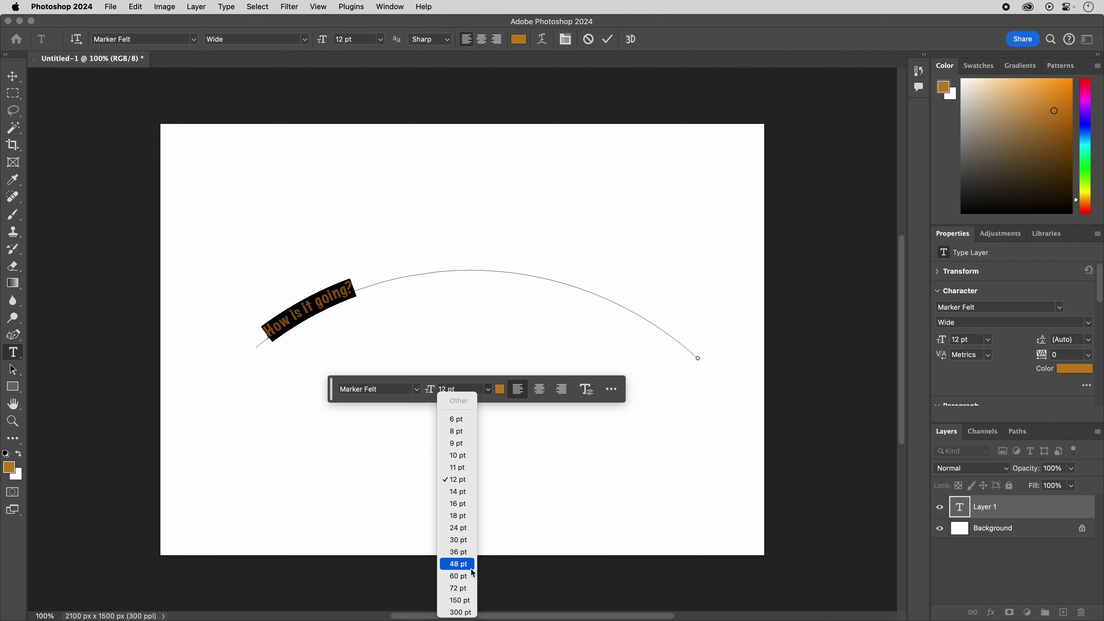
{"action": "left_click", "coordinate": [470, 589]}
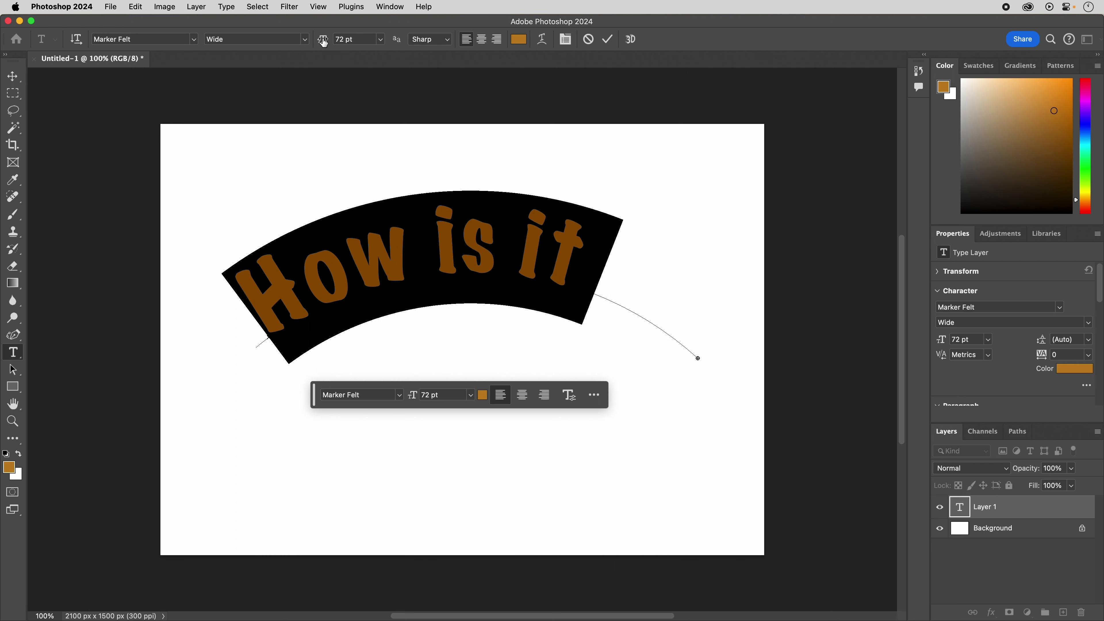
{"action": "left_click_drag", "start_coordinate": [323, 40], "coordinate": [315, 42]}
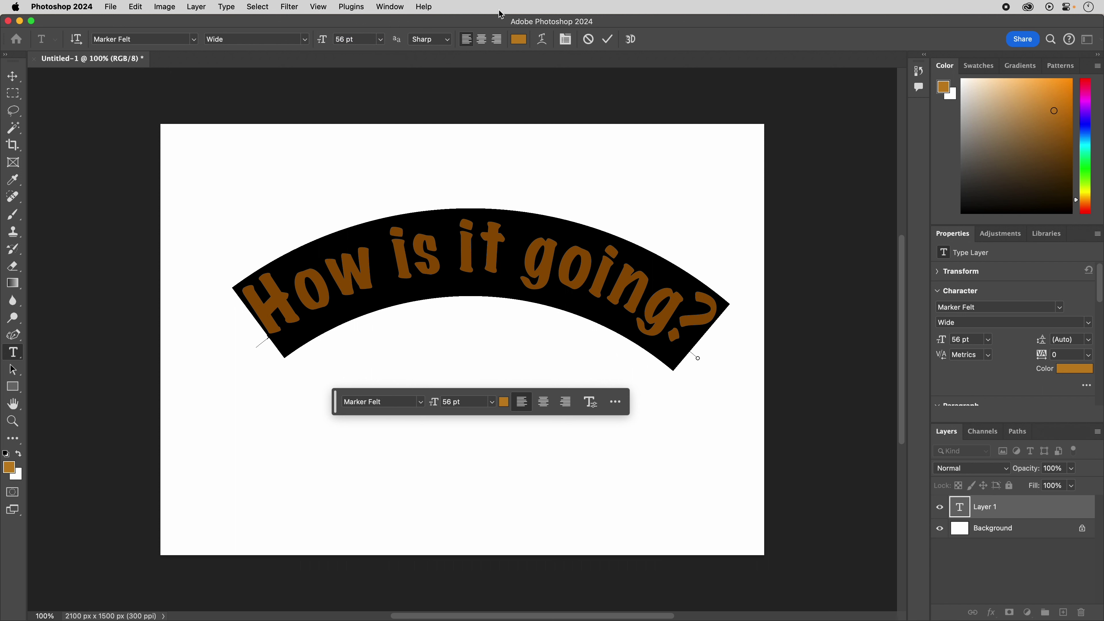
{"action": "left_click", "coordinate": [361, 39]}
{"action": "key", "text": "Down"}
{"action": "key", "text": "Down"}
{"action": "key", "text": "Down"}
{"action": "key", "text": "Down"}
{"action": "key", "text": "Down"}
{"action": "key", "text": "Down"}
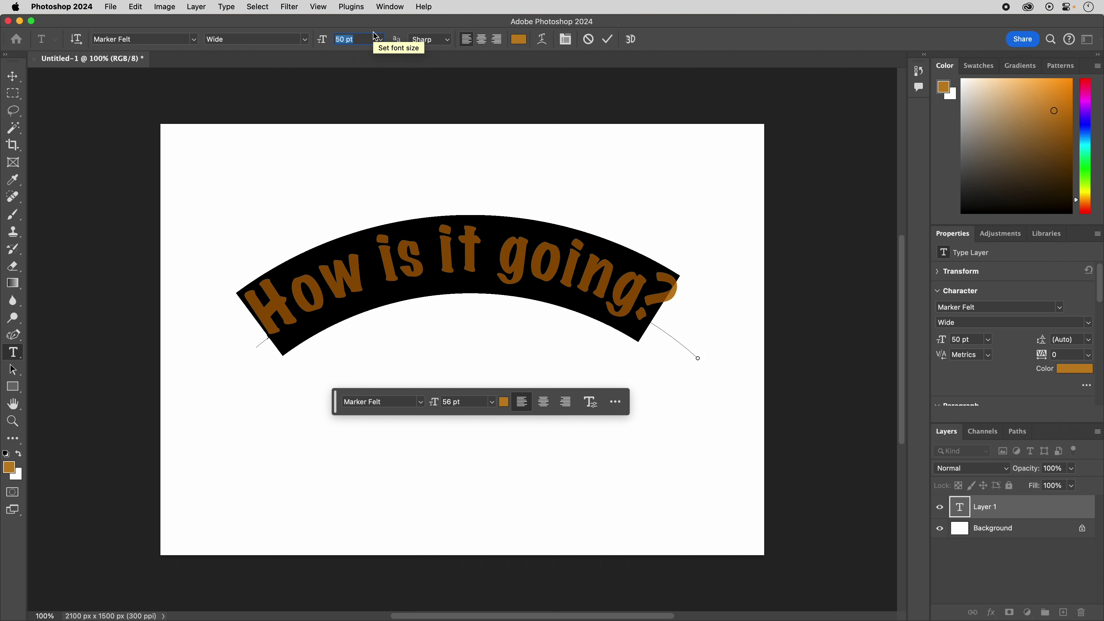
{"action": "key", "text": "Up"}
{"action": "key", "text": "Up"}
{"action": "key", "text": "Up"}
{"action": "key", "text": "Up"}
{"action": "key", "text": "Up"}
{"action": "key", "text": "Up"}
{"action": "key", "text": "Up"}
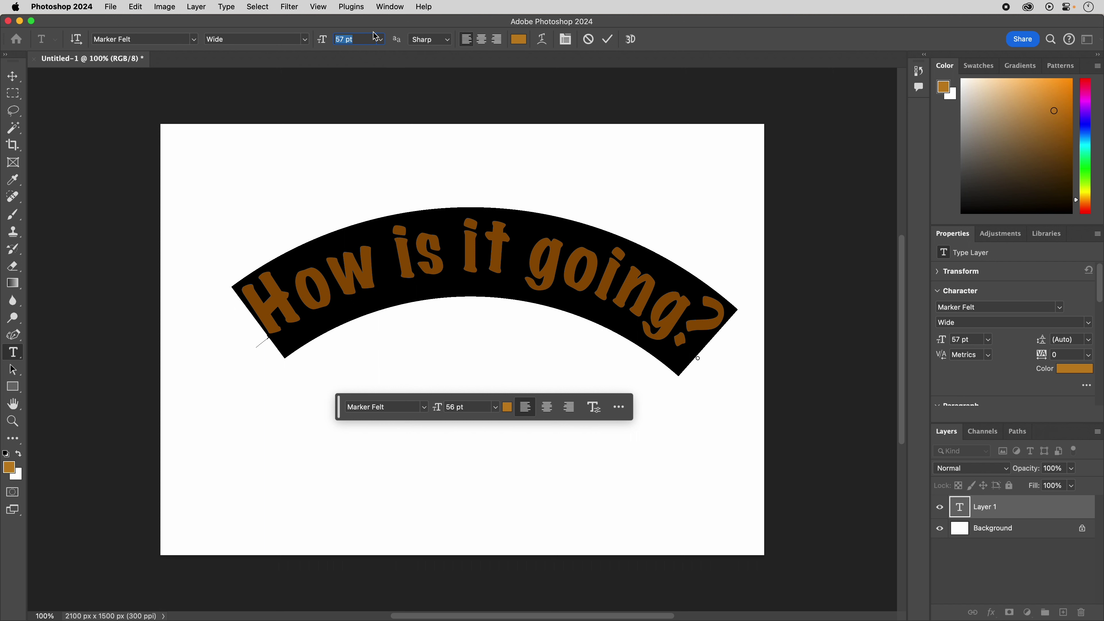
{"action": "key", "text": "Down"}
{"action": "key", "text": "Down"}
{"action": "key", "text": "Down"}
{"action": "key", "text": "Down"}
{"action": "key", "text": "Down"}
{"action": "key", "text": "Down"}
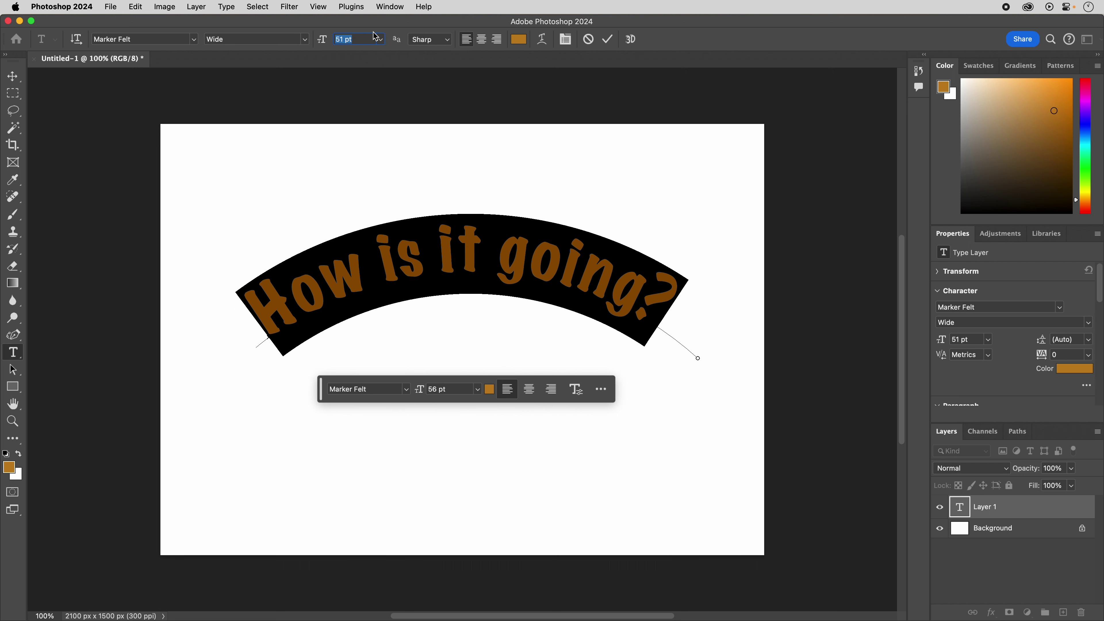
{"action": "key", "text": "Up"}
{"action": "key", "text": "Up"}
{"action": "key", "text": "Up"}
{"action": "key", "text": "Up"}
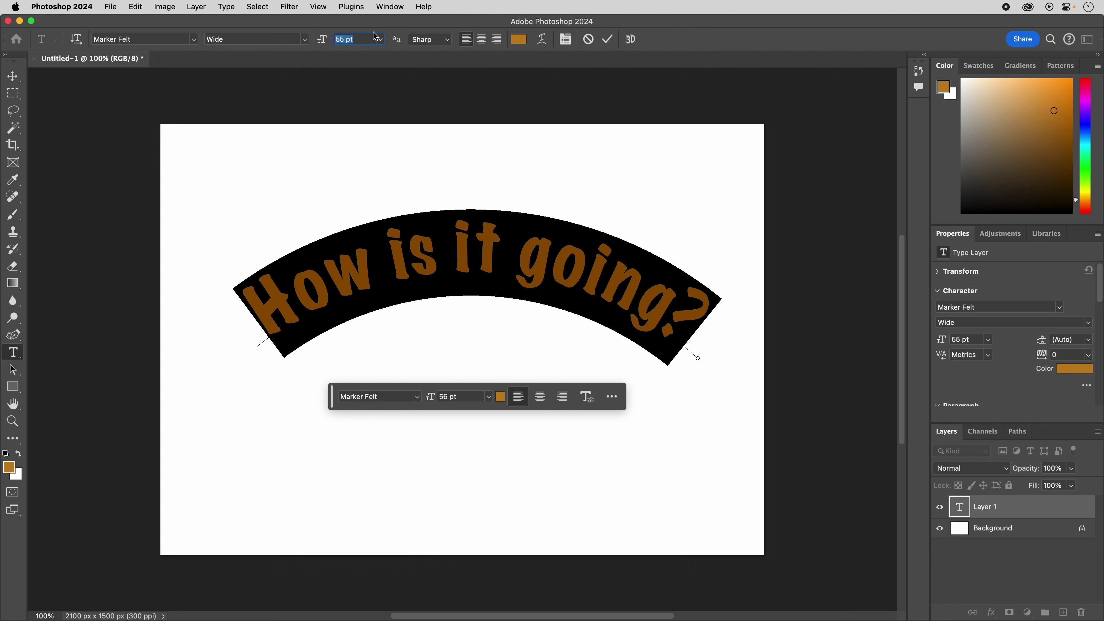
{"action": "key", "text": "Down"}
{"action": "key", "text": "Down"}
{"action": "key", "text": "Down"}
{"action": "key", "text": "Down"}
{"action": "key", "text": "Down"}
{"action": "key", "text": "Down"}
{"action": "key", "text": "Down"}
{"action": "key", "text": "Down"}
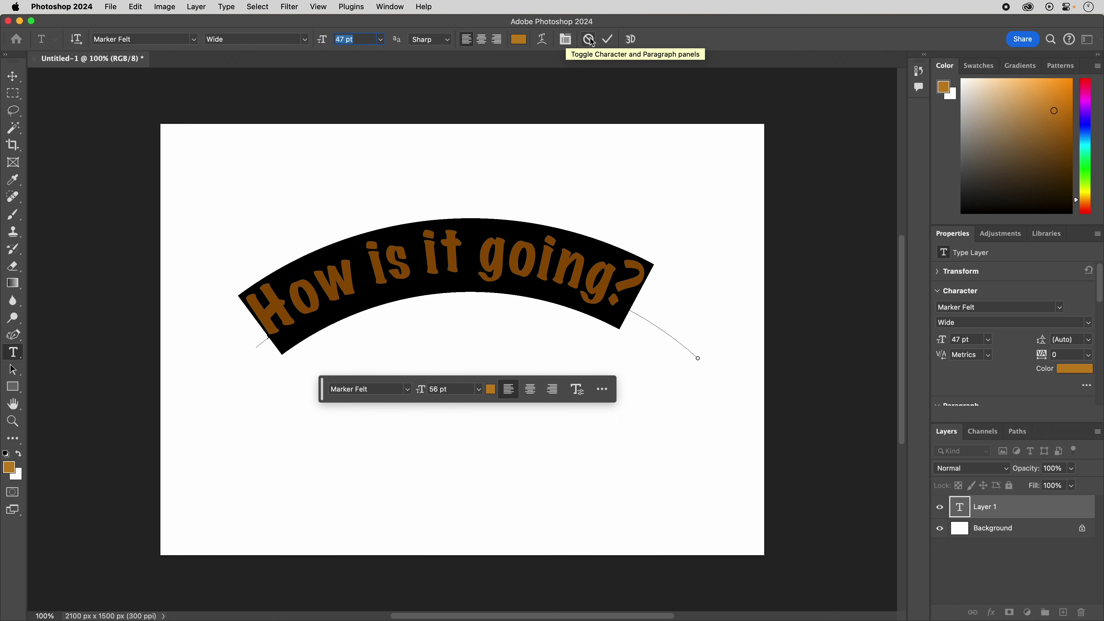
Stretch the curved text's horizontal scale in the Character panel, then deselect it.
{"action": "left_click", "coordinate": [570, 44]}
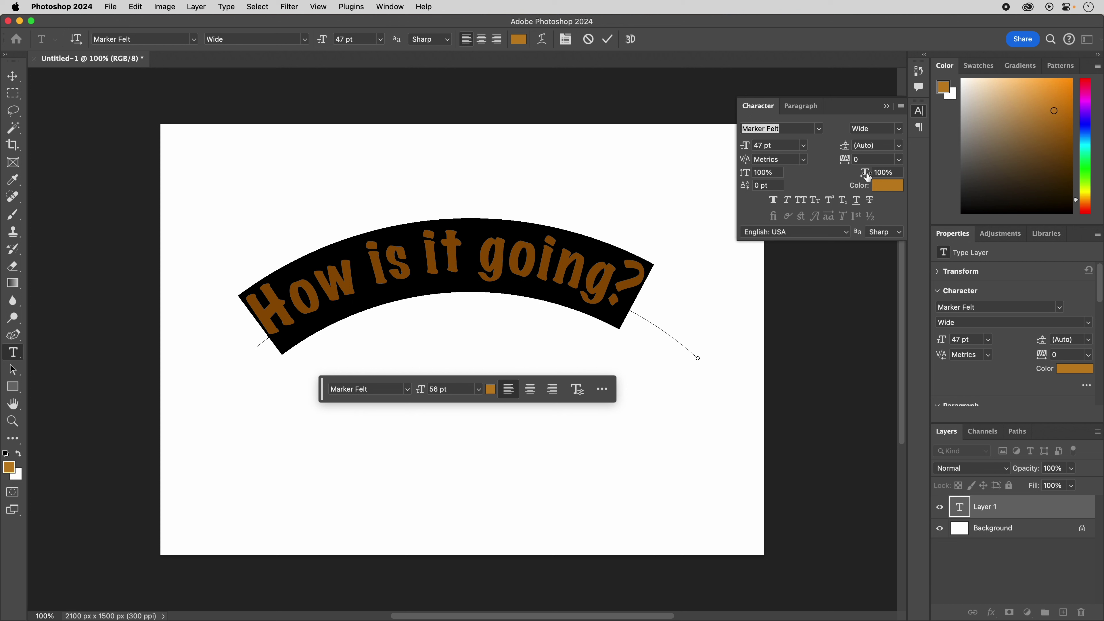
{"action": "left_click_drag", "start_coordinate": [866, 175], "coordinate": [916, 177]}
{"action": "left_click", "coordinate": [898, 173]}
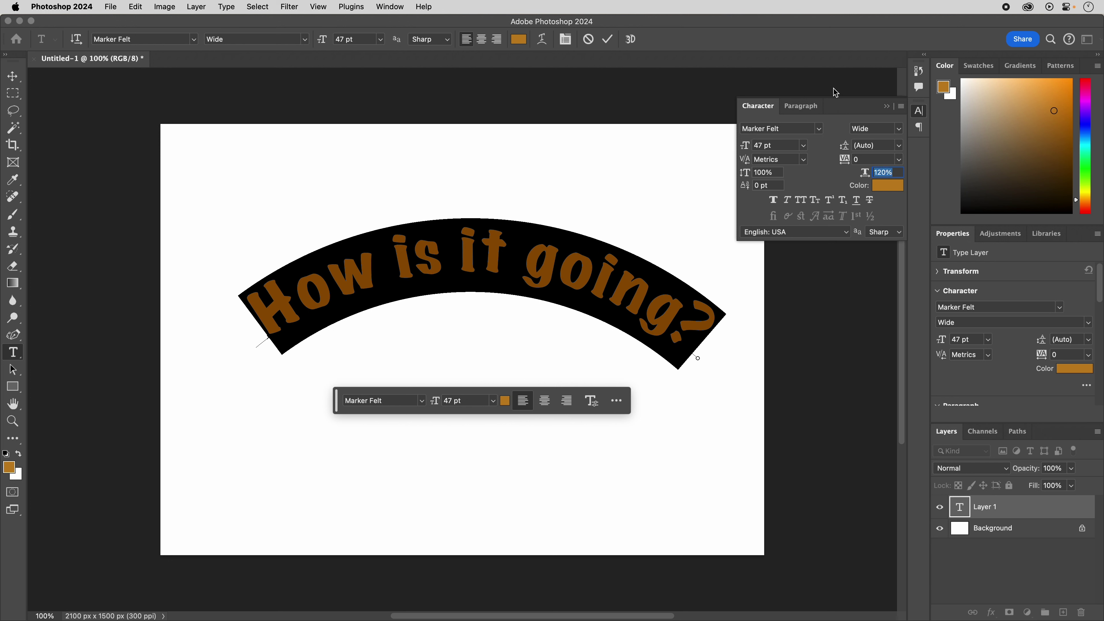
{"action": "left_click", "coordinate": [428, 248]}
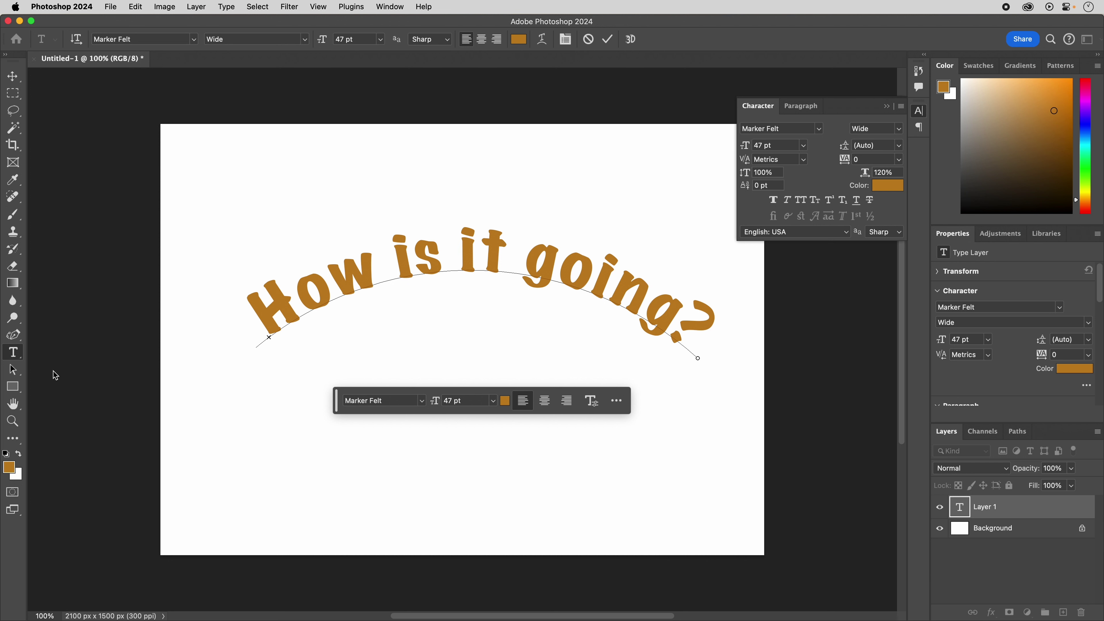
Slide the path text's start and end points along the arc, flipping it under and back upright.
{"action": "left_click", "coordinate": [15, 372]}
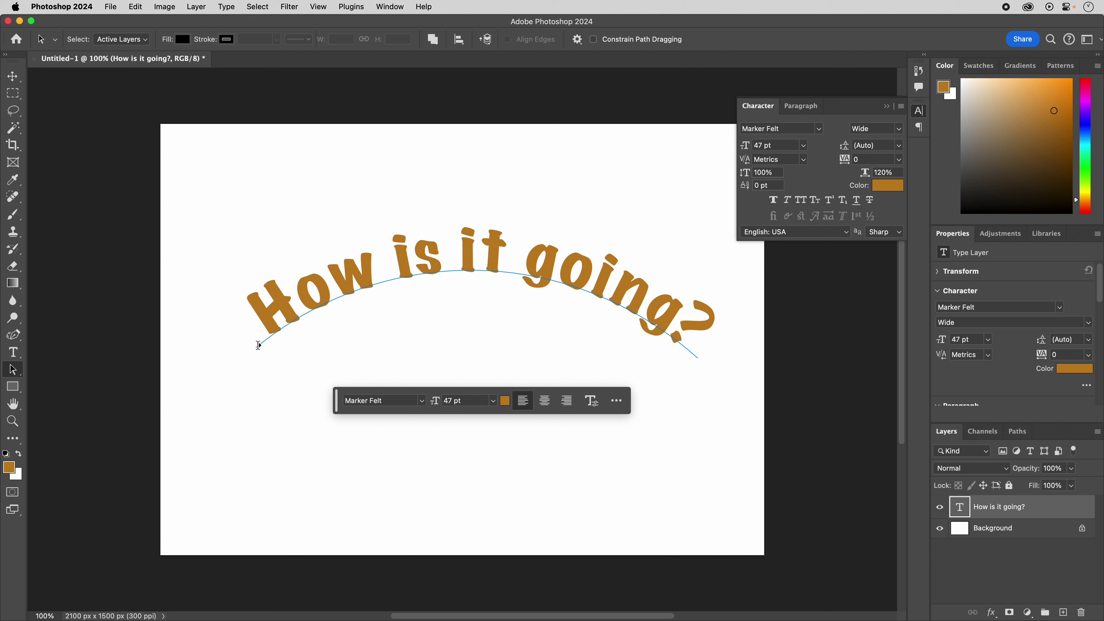
{"action": "left_click_drag", "start_coordinate": [258, 345], "coordinate": [250, 346]}
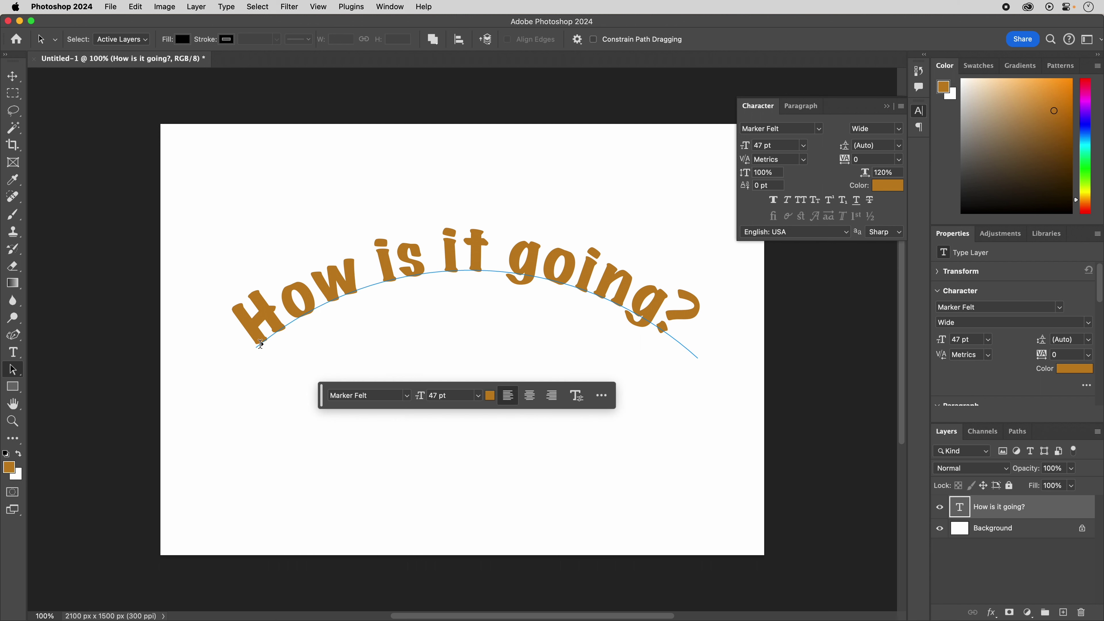
{"action": "left_click", "coordinate": [259, 346]}
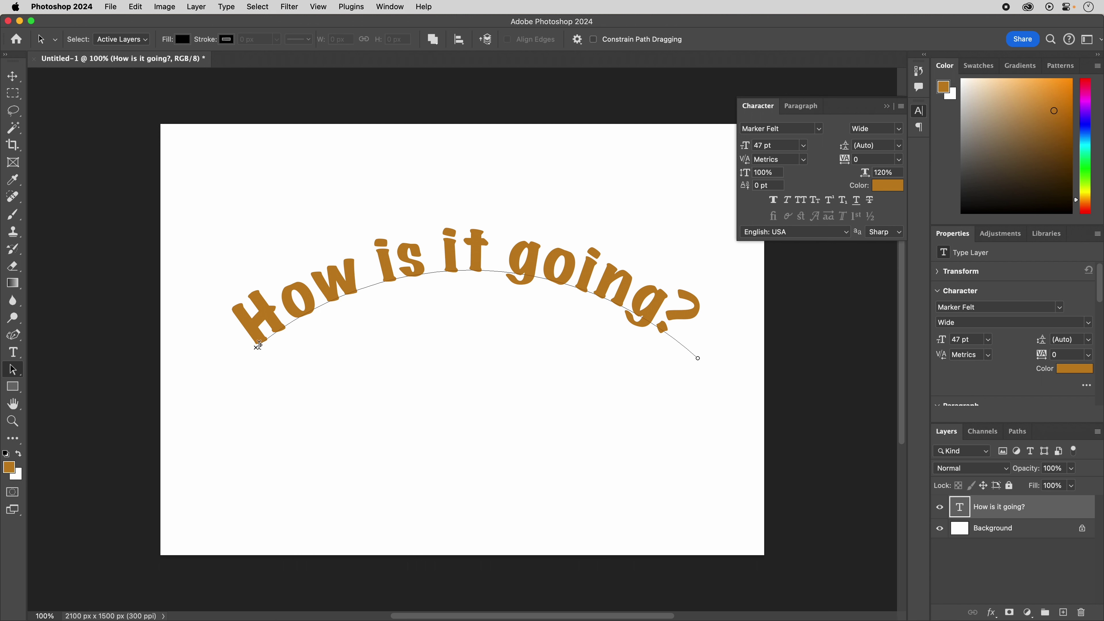
{"action": "left_click_drag", "start_coordinate": [259, 346], "coordinate": [257, 349]}
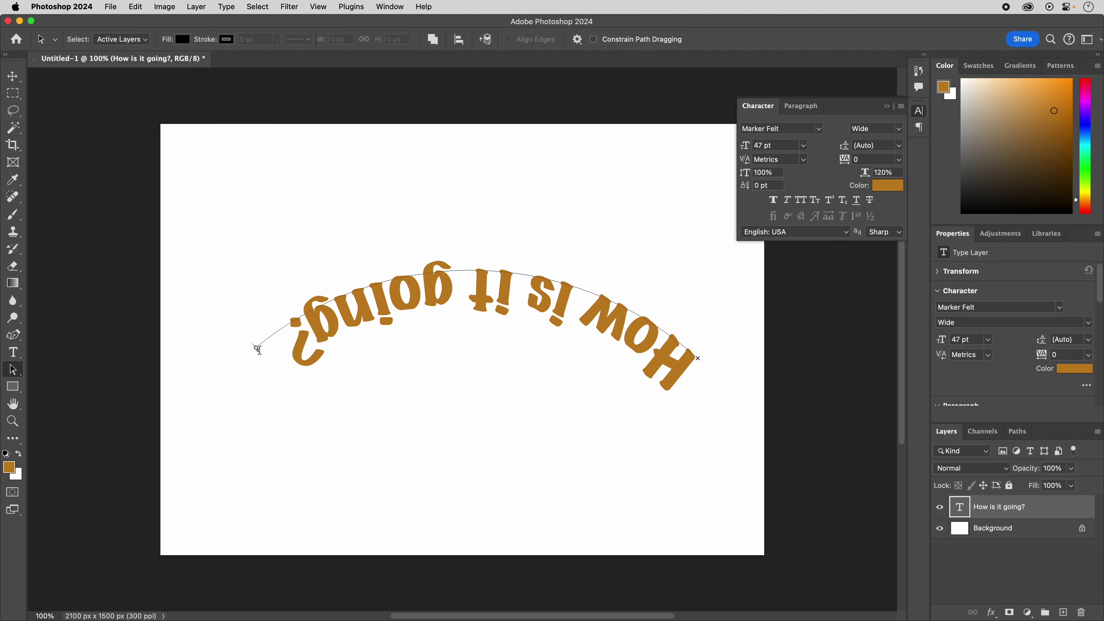
{"action": "left_click_drag", "start_coordinate": [256, 347], "coordinate": [249, 340]}
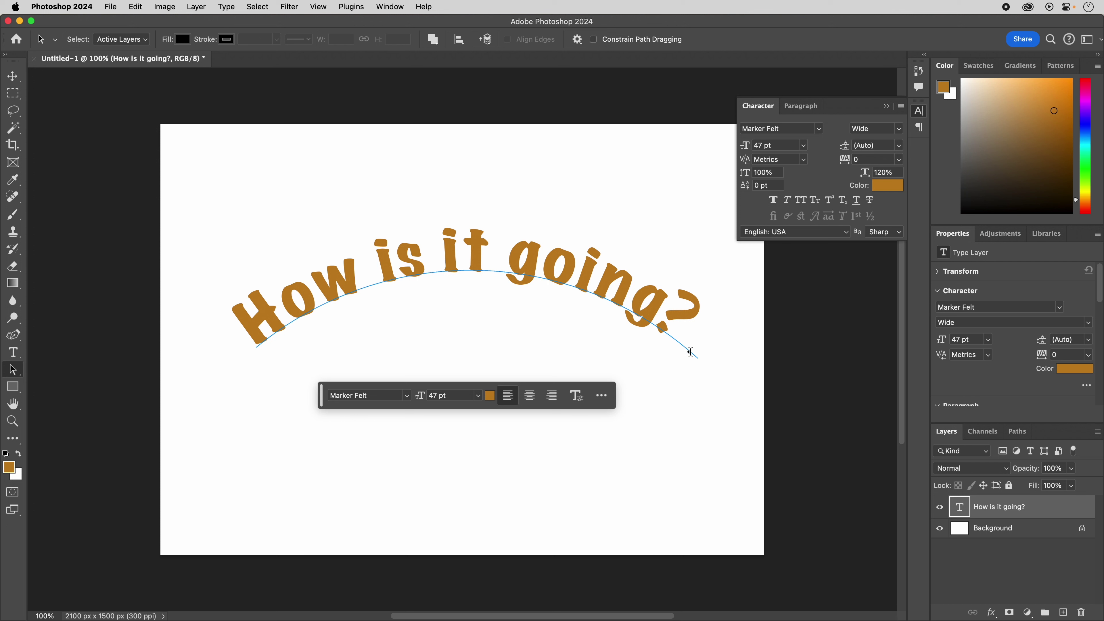
{"action": "mouse_move", "coordinate": [690, 352]}
{"action": "left_mouse_down"}
{"action": "mouse_move", "coordinate": [615, 307]}
{"action": "mouse_move", "coordinate": [616, 281]}
{"action": "left_mouse_up"}
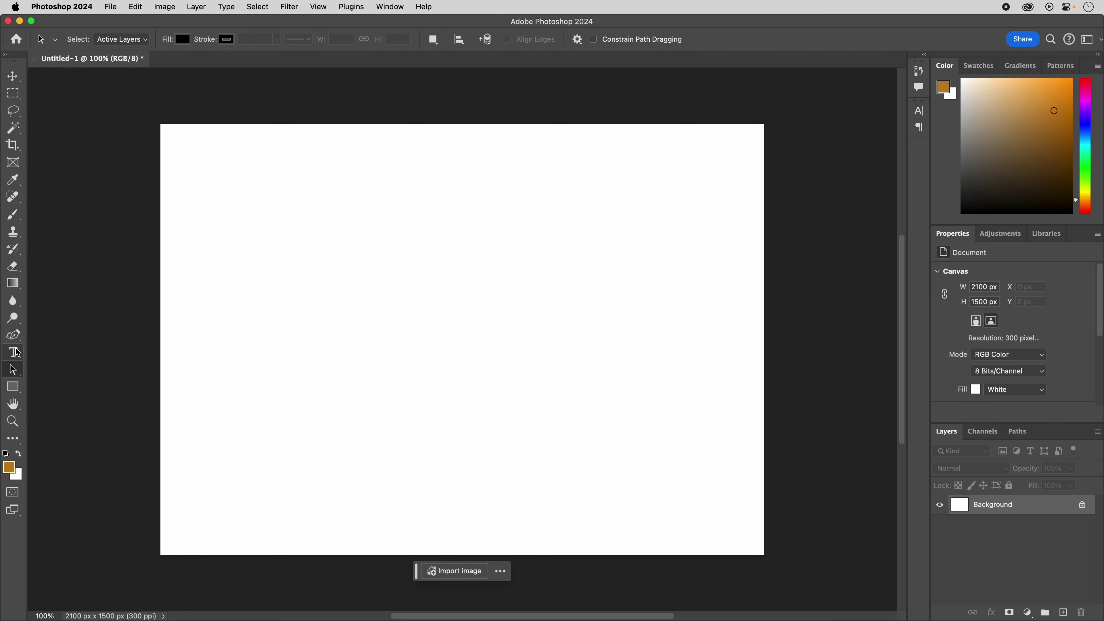
Create a straight orange 'Lorem Ipsum' placeholder text layer on the blank canvas.
{"action": "left_click", "coordinate": [15, 352]}
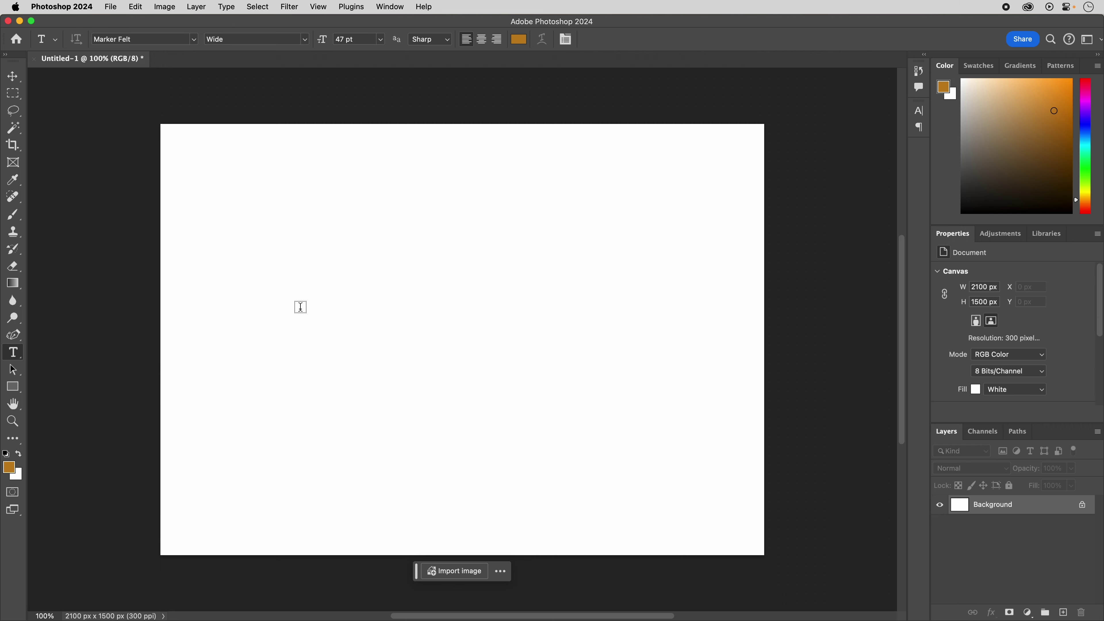
{"action": "left_click", "coordinate": [299, 306]}
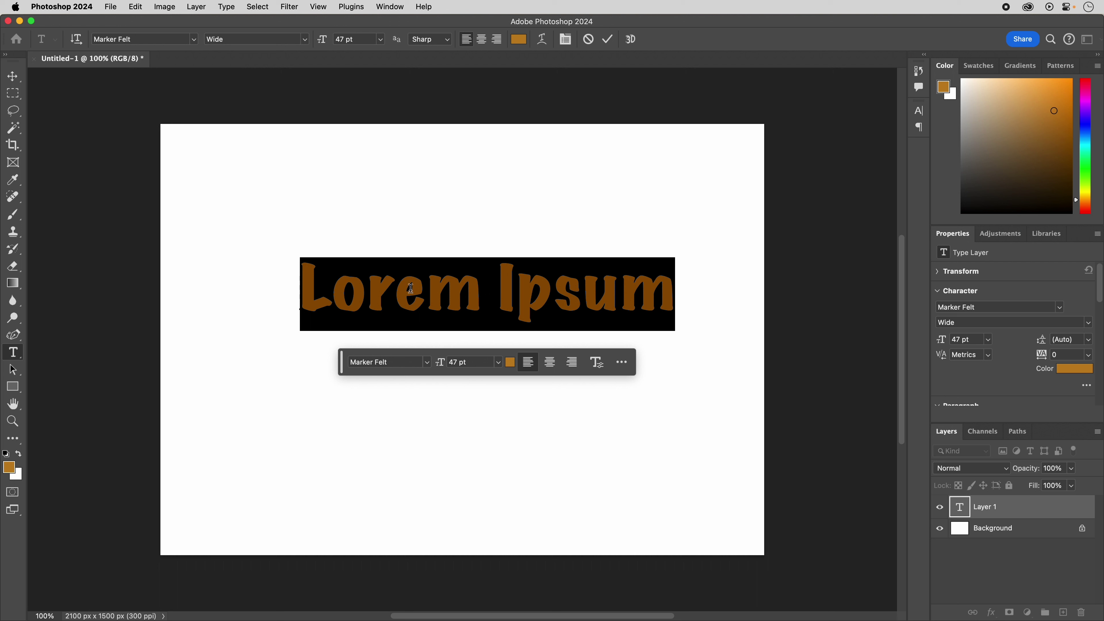
{"action": "left_click", "coordinate": [370, 300]}
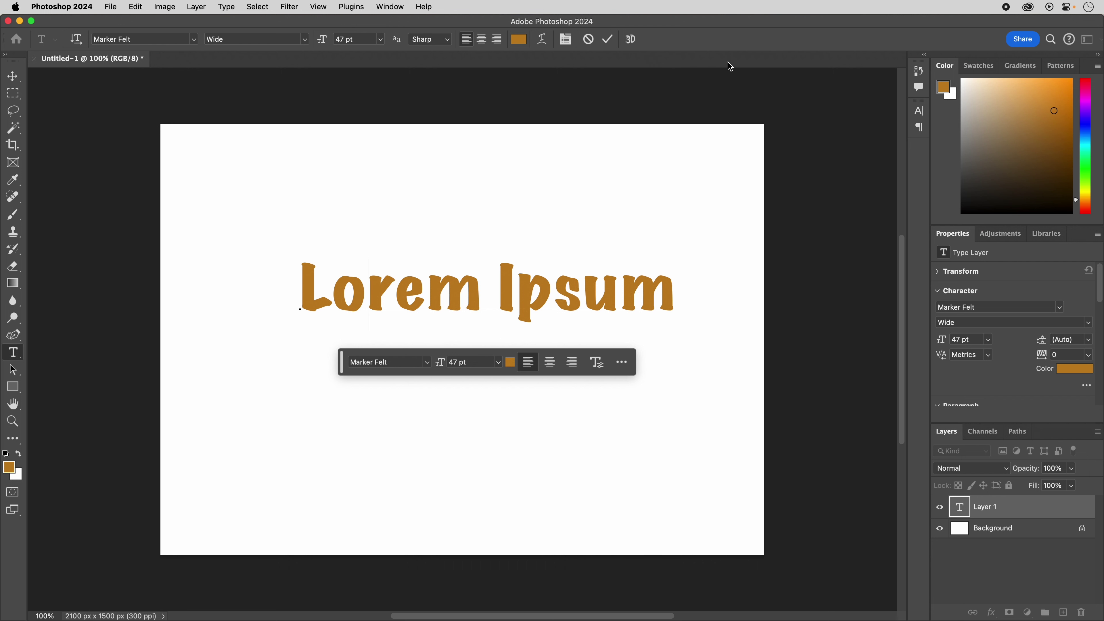
Discard the placeholder text and reset the Type tool to Myriad Pro, Regular, 12 pt, black.
{"action": "left_click", "coordinate": [589, 40]}
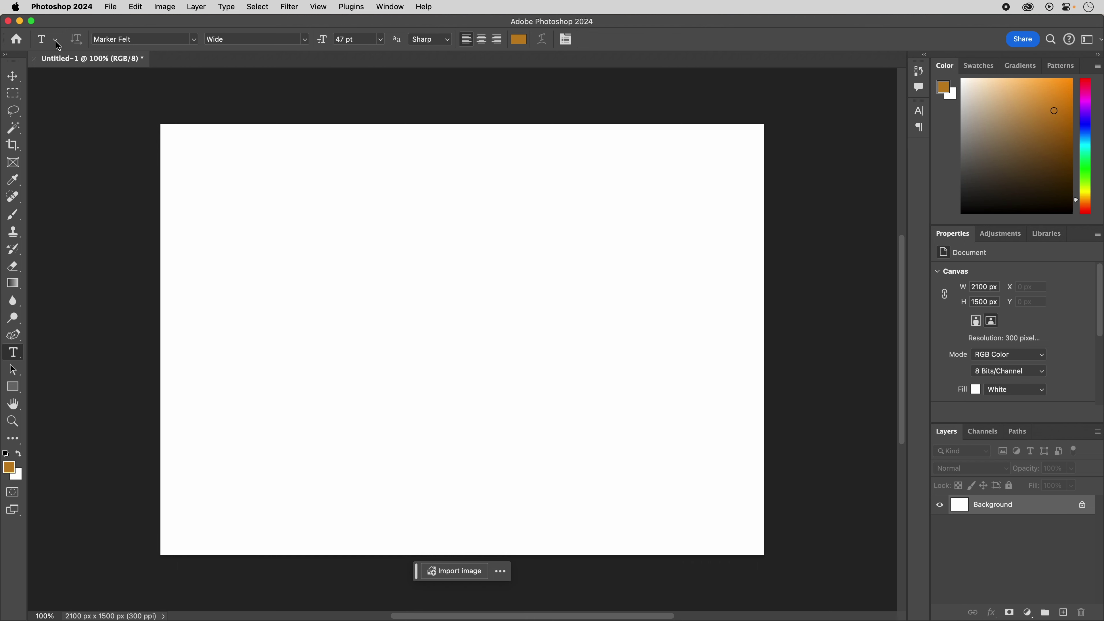
{"action": "left_click", "coordinate": [57, 40]}
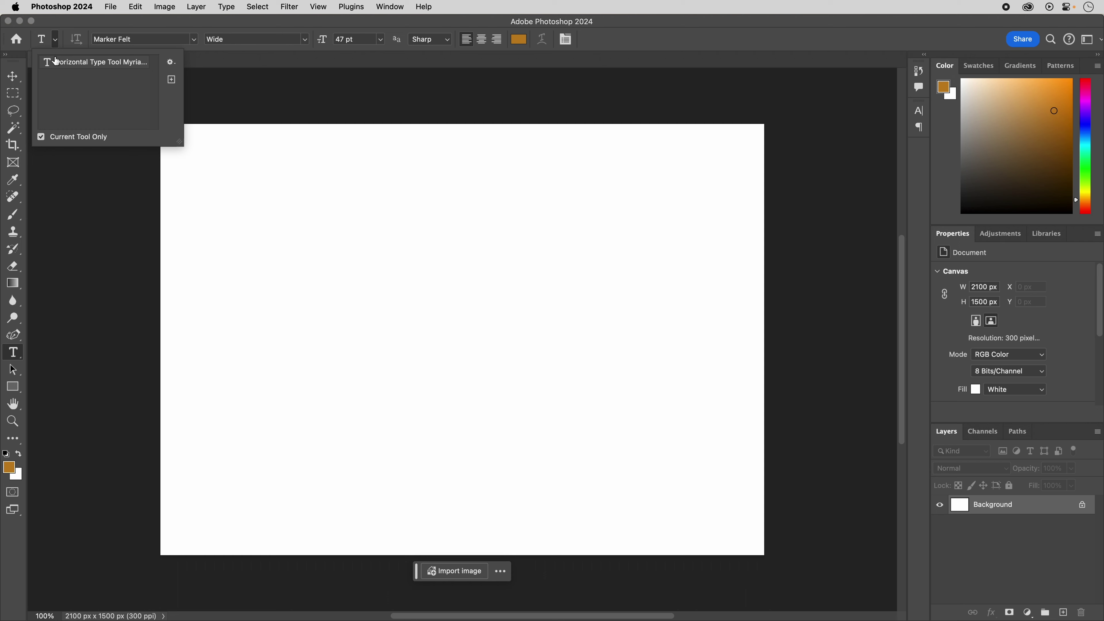
{"action": "left_click", "coordinate": [172, 63]}
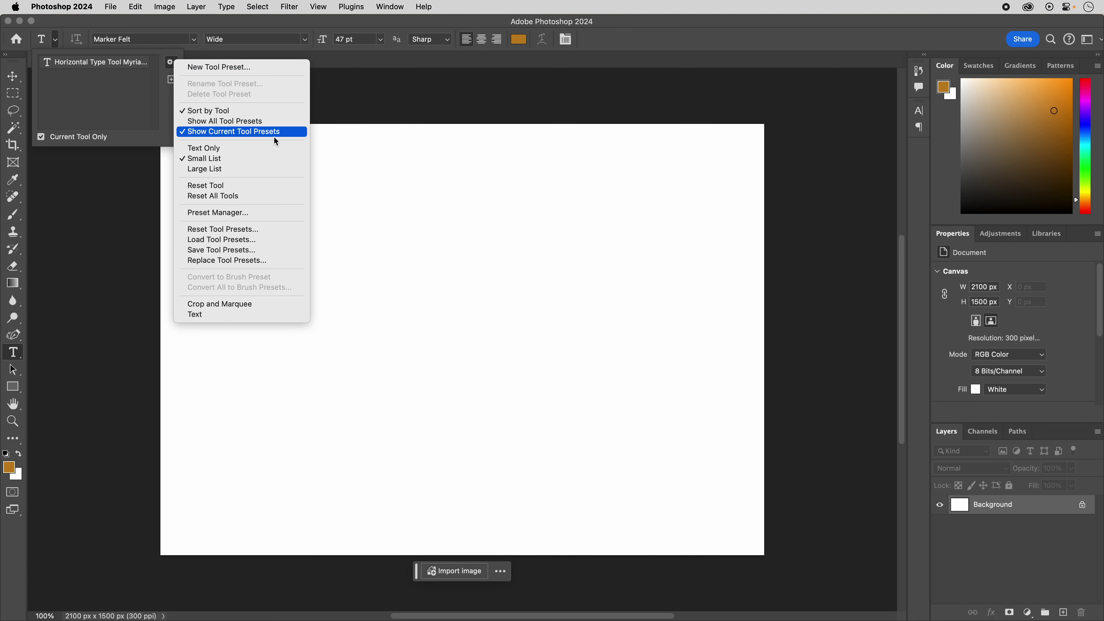
{"action": "left_click", "coordinate": [240, 187]}
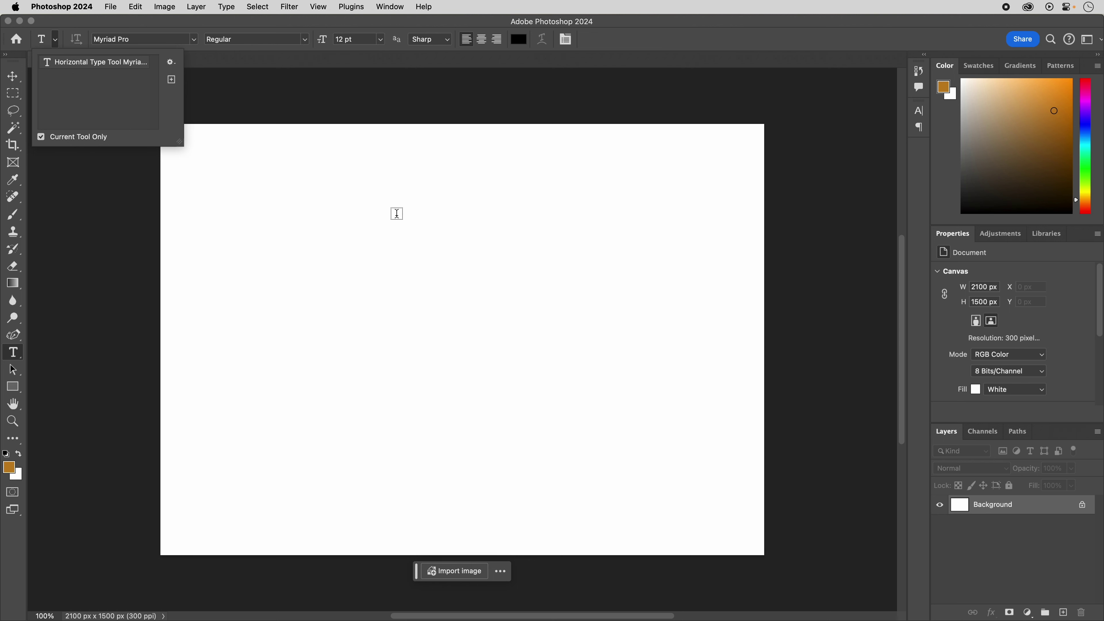
Scroll the font list and choose Impact as the type font.
{"action": "left_click", "coordinate": [153, 40]}
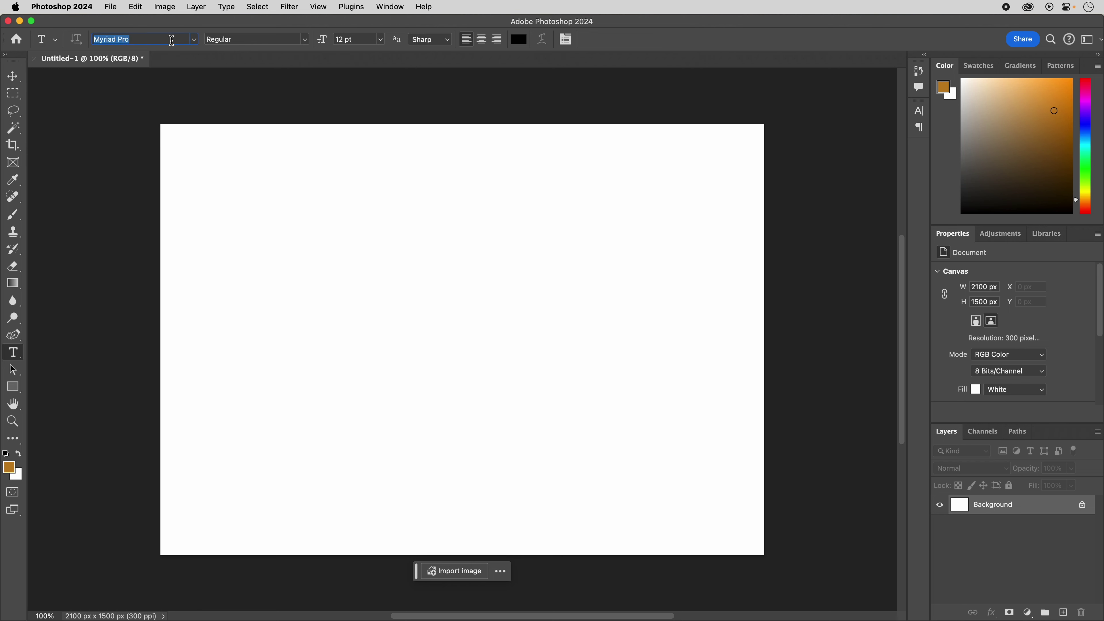
{"action": "left_click", "coordinate": [194, 39]}
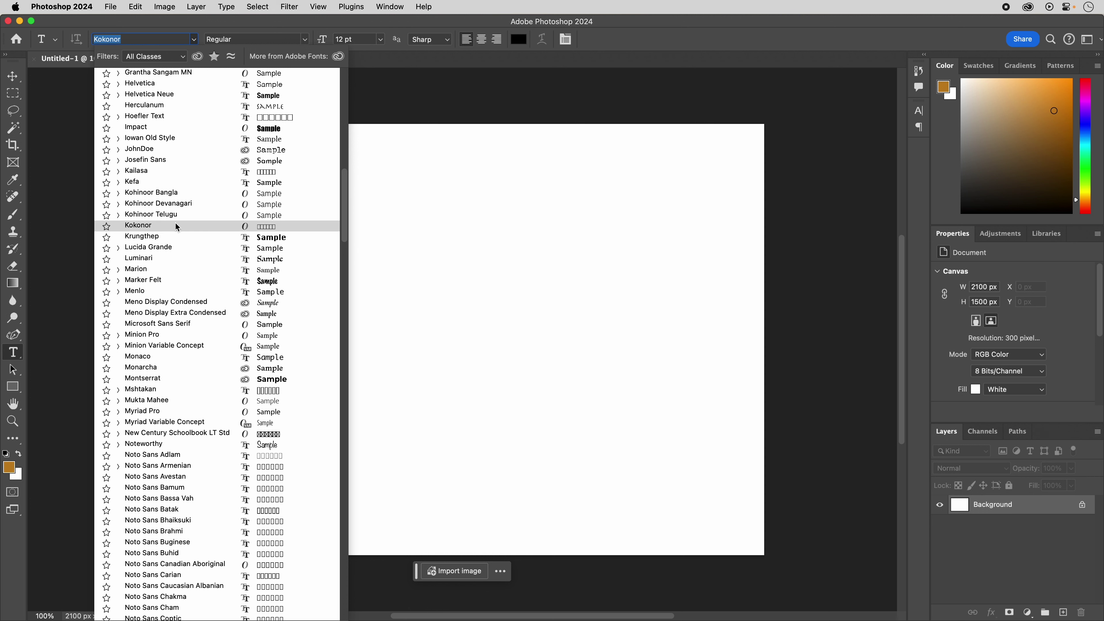
{"action": "scroll", "coordinate": [131, 130], "scroll_direction": "up", "scroll_amount": 15}
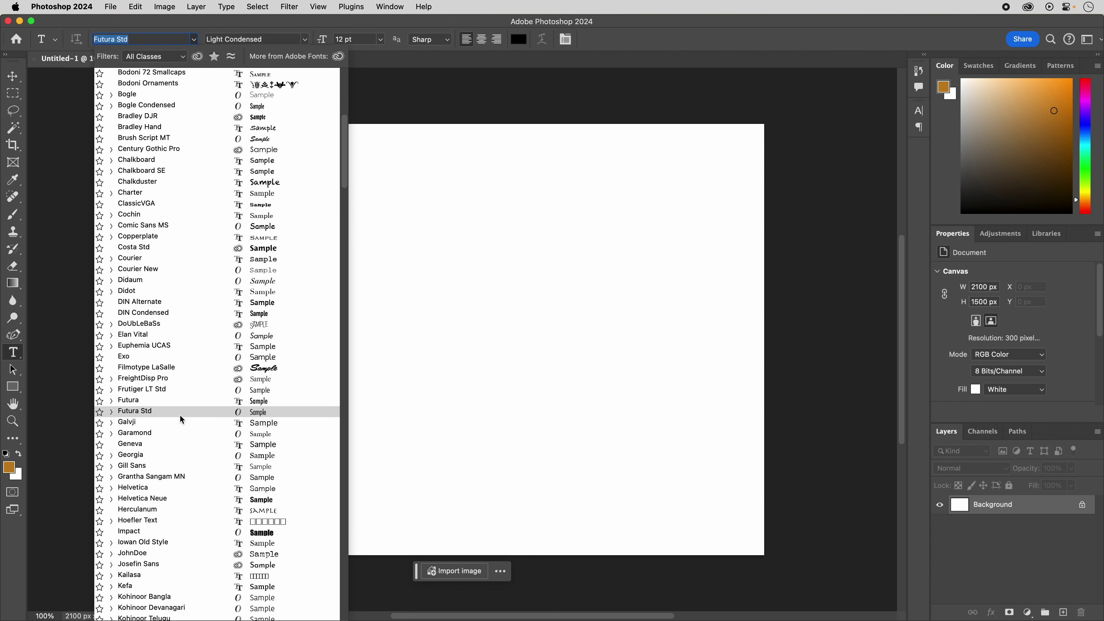
{"action": "left_click", "coordinate": [146, 535]}
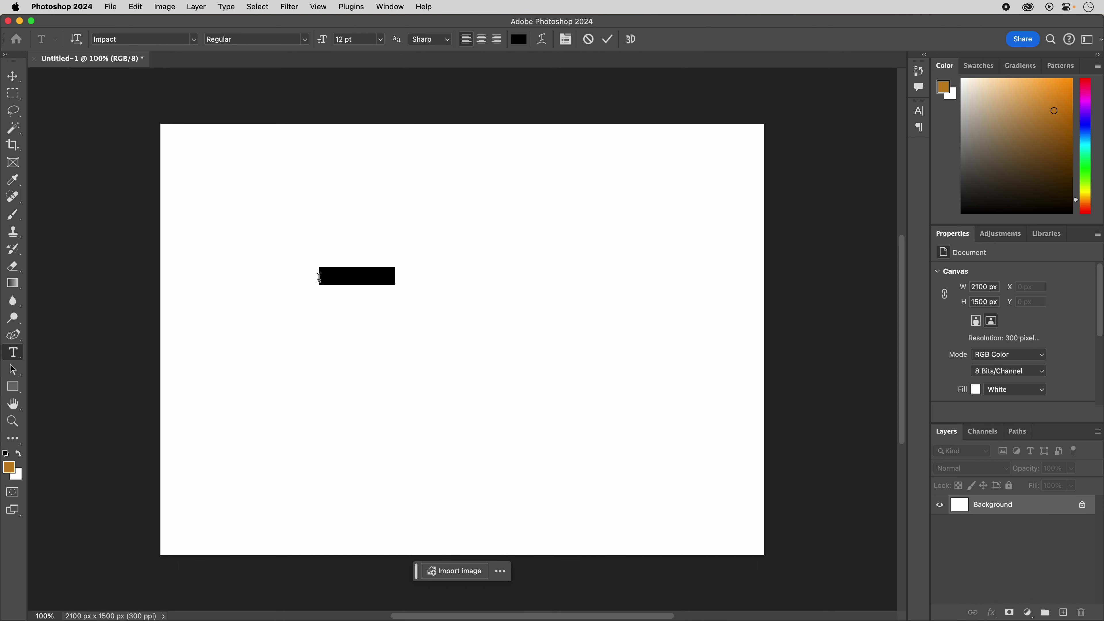
Type 'Is this the chucky font?' as a new text layer at 48 pt, centre-aligned.
{"action": "left_click", "coordinate": [319, 278]}
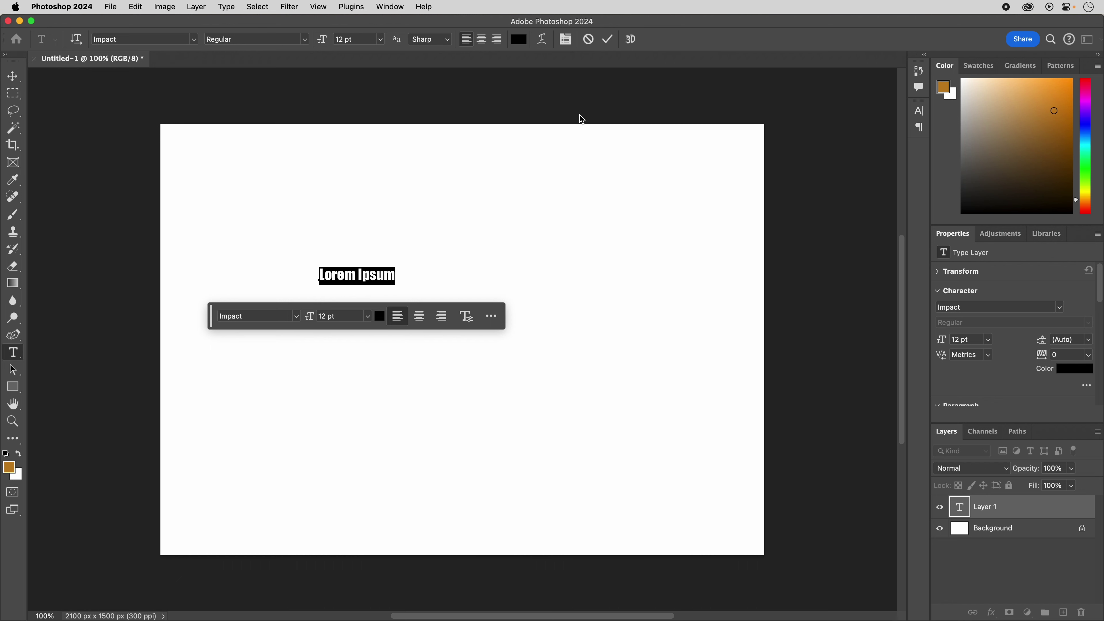
{"action": "type", "text": "Is this the "}
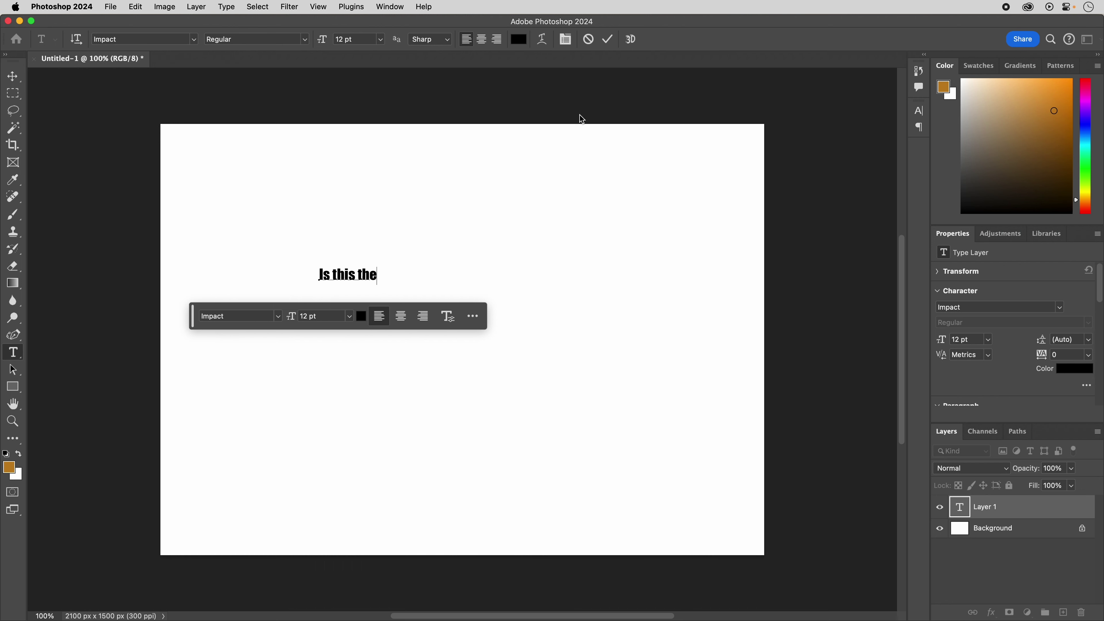
{"action": "type", "text": "chucky font?"}
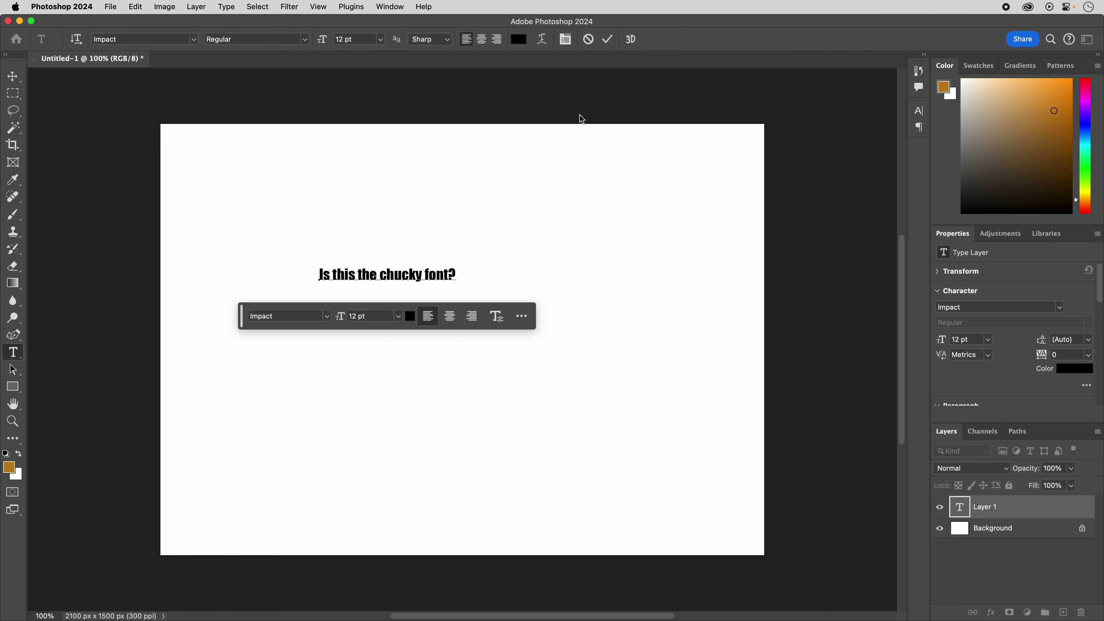
{"action": "key", "text": "super+a"}
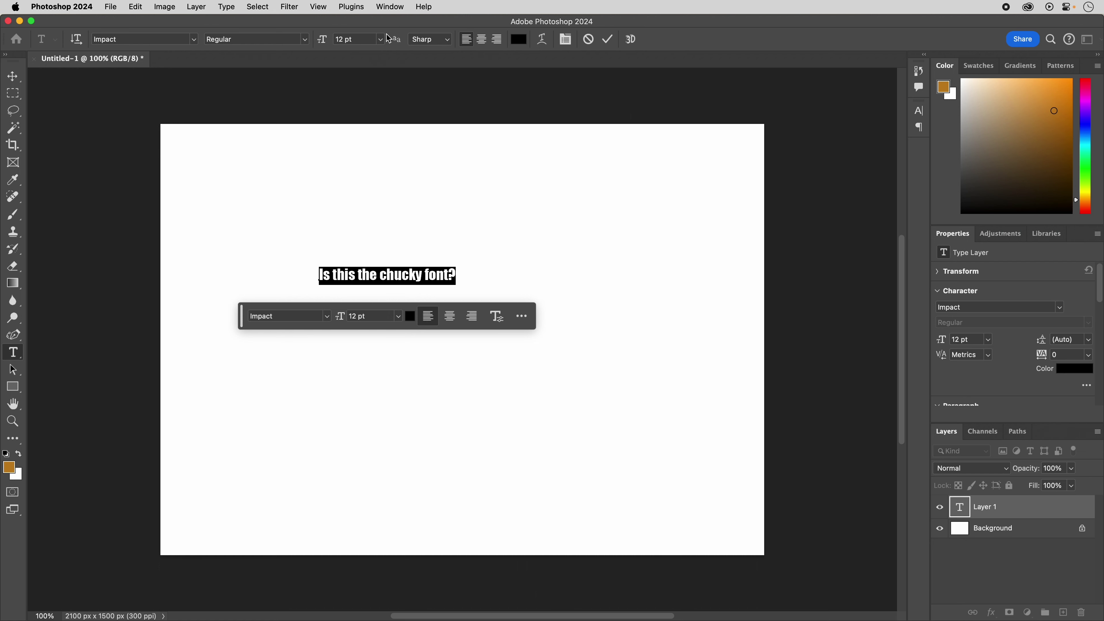
{"action": "left_click", "coordinate": [382, 40]}
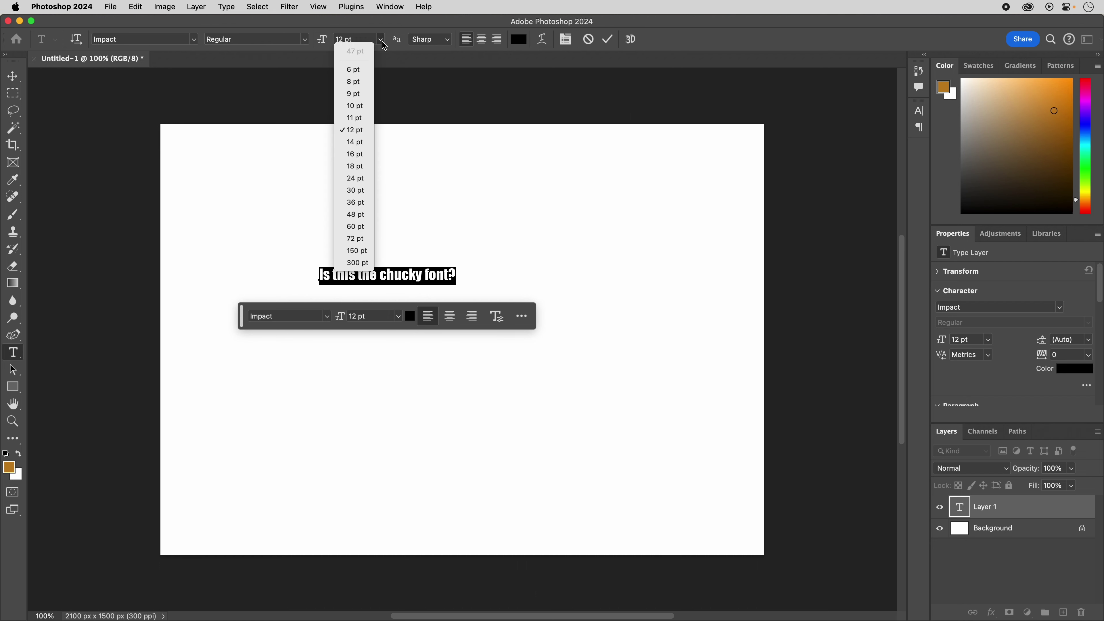
{"action": "left_click", "coordinate": [357, 215]}
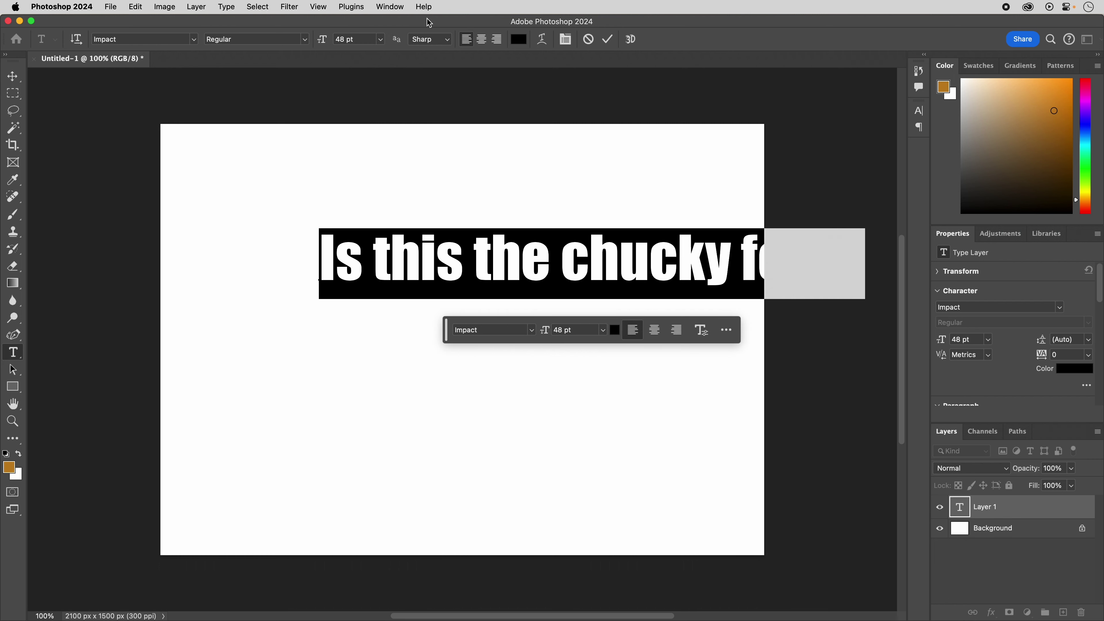
{"action": "left_click", "coordinate": [481, 40]}
Move the sentence to the middle of the canvas with the Move tool.
{"action": "left_click", "coordinate": [607, 39]}
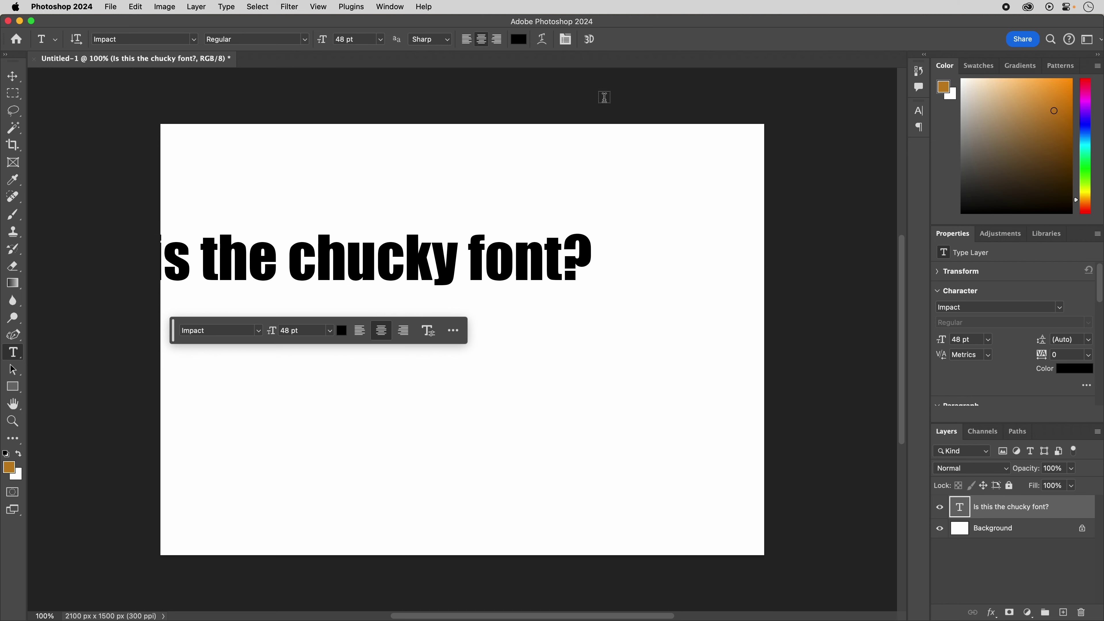
{"action": "left_click", "coordinate": [12, 77]}
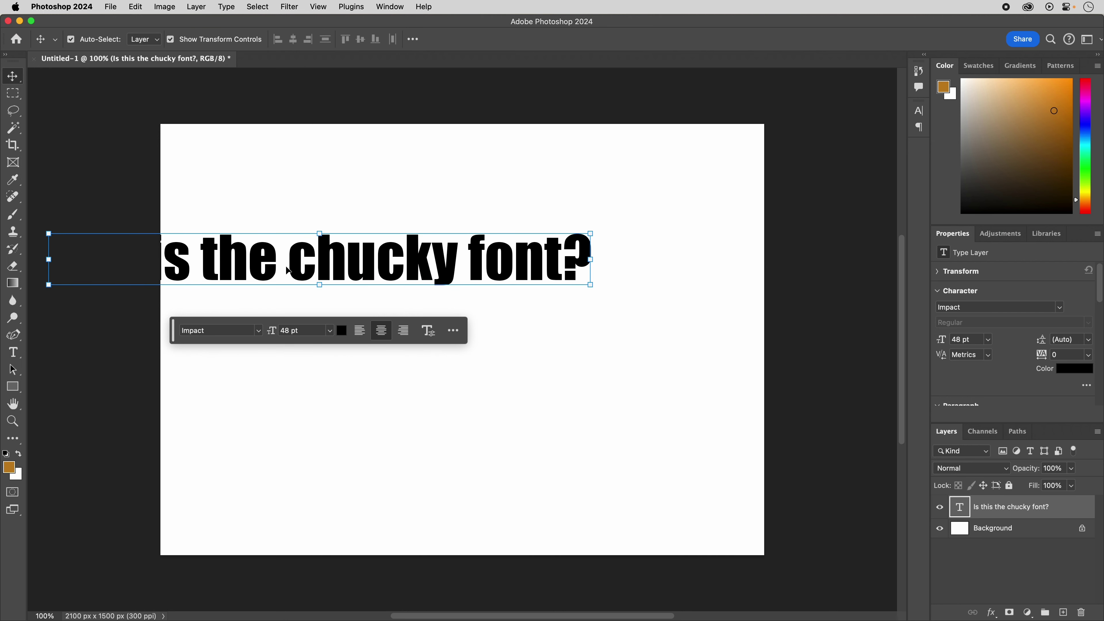
{"action": "left_click_drag", "start_coordinate": [287, 269], "coordinate": [430, 318]}
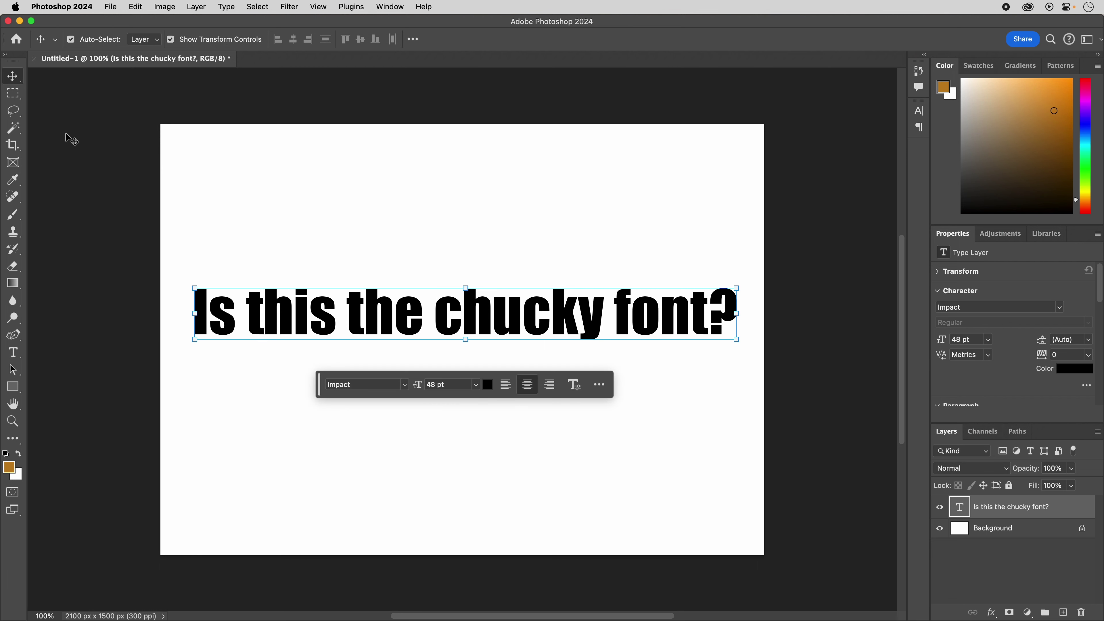
Select the centred sentence and warp it into an Arc.
{"action": "left_click", "coordinate": [13, 353]}
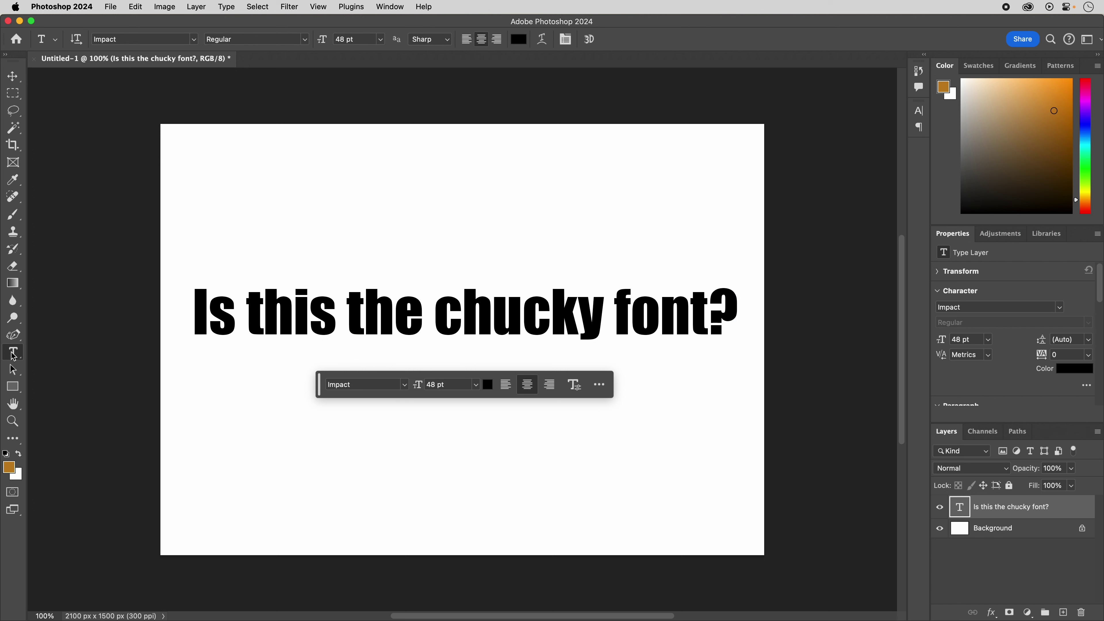
{"action": "left_click", "coordinate": [481, 312]}
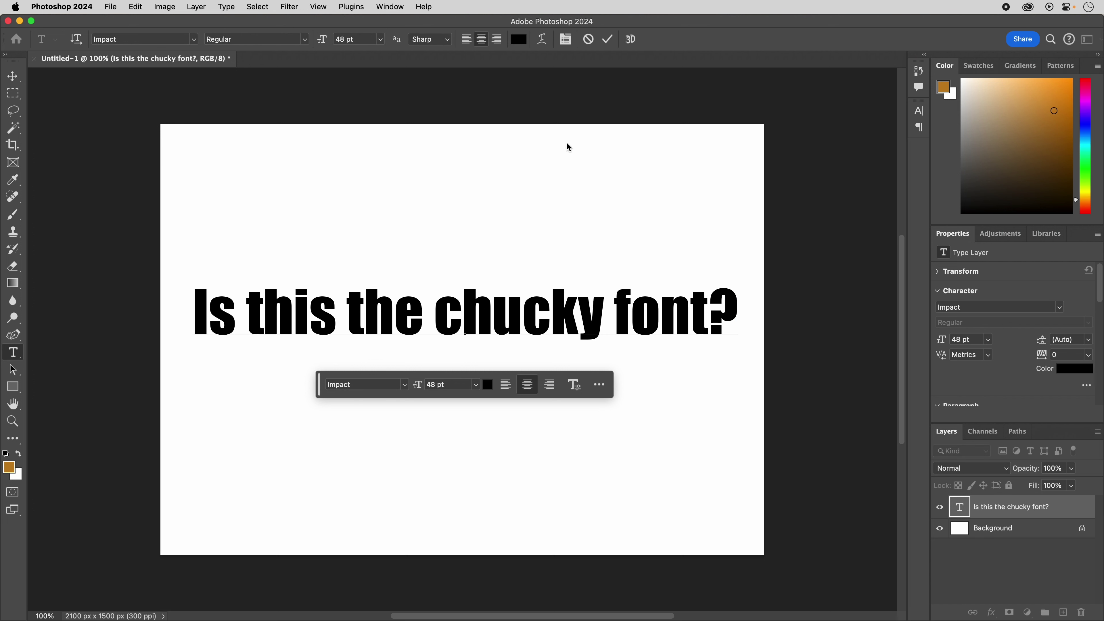
{"action": "key", "text": "super+a"}
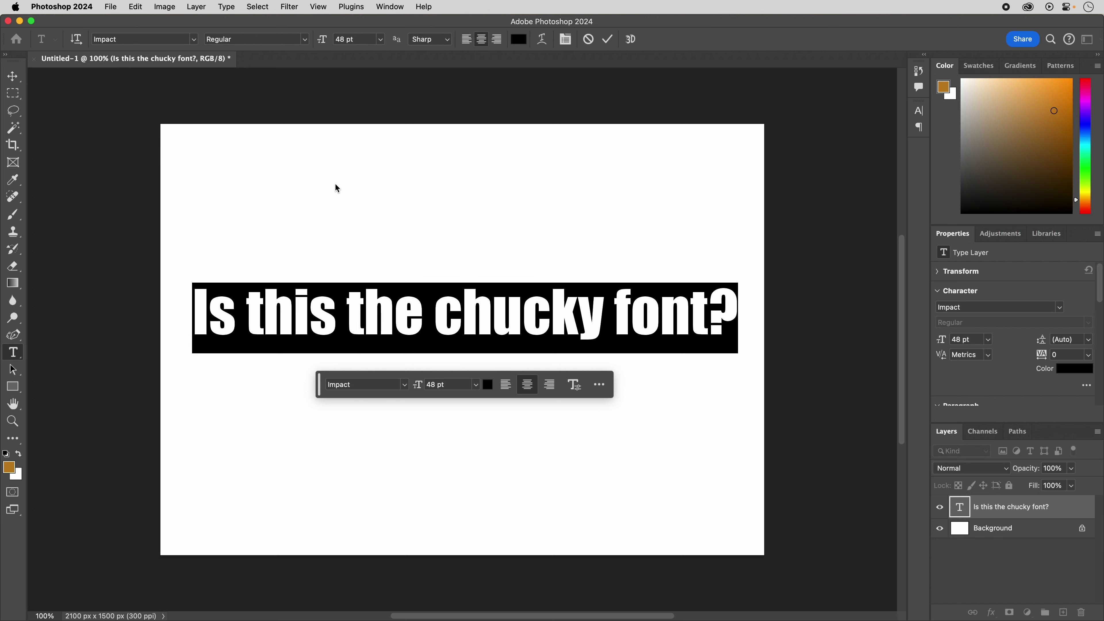
{"action": "left_click", "coordinate": [542, 40]}
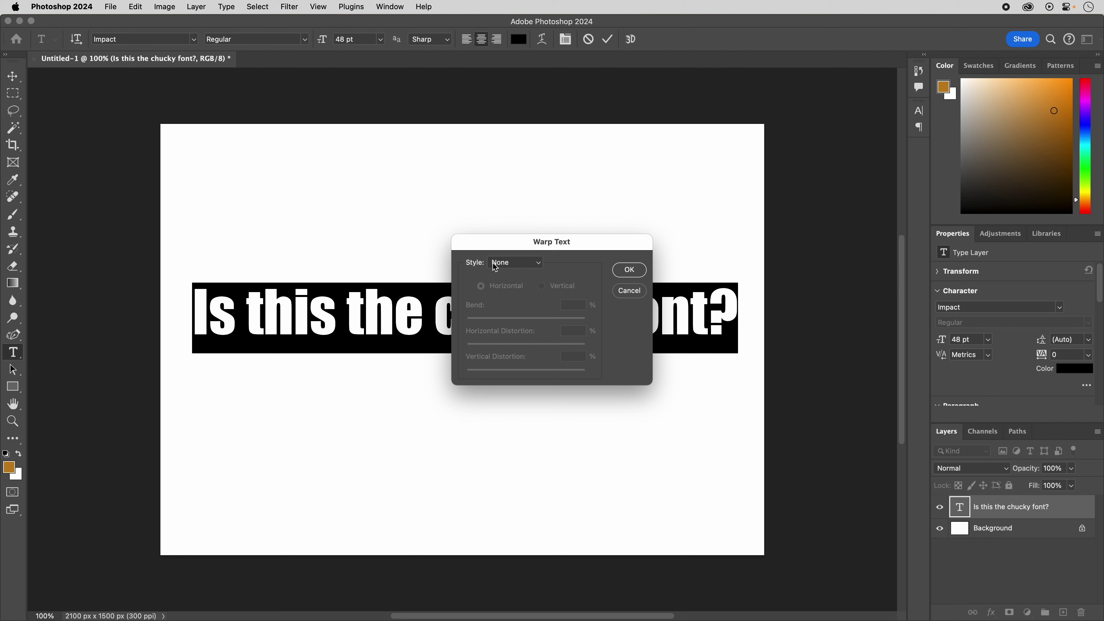
{"action": "left_click_drag", "start_coordinate": [604, 242], "coordinate": [752, 106]}
{"action": "left_click", "coordinate": [669, 124]}
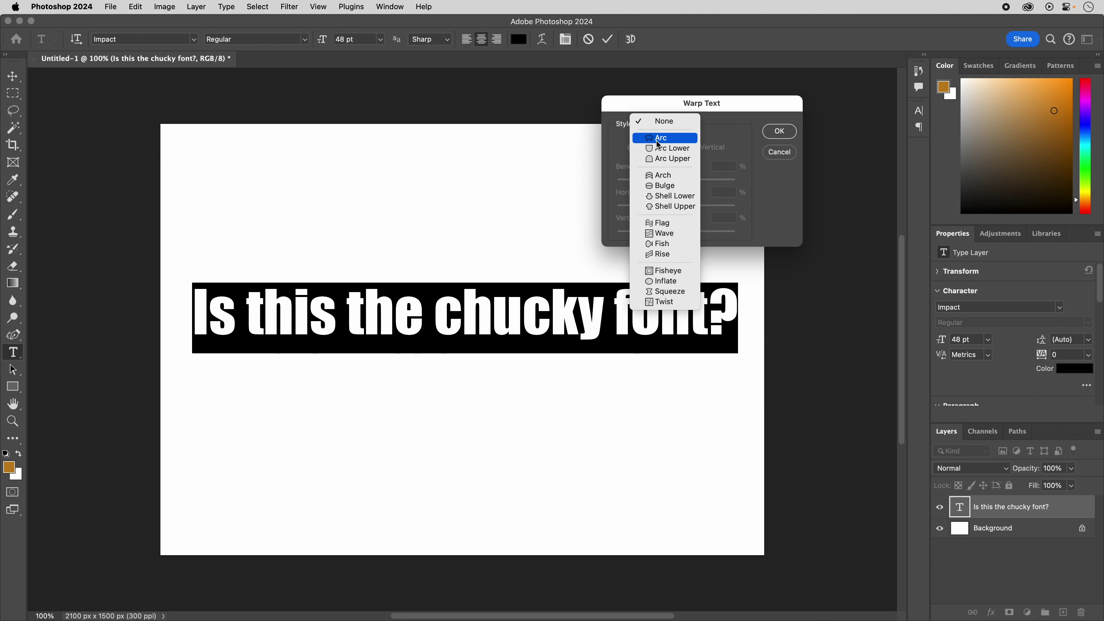
{"action": "left_click", "coordinate": [673, 138]}
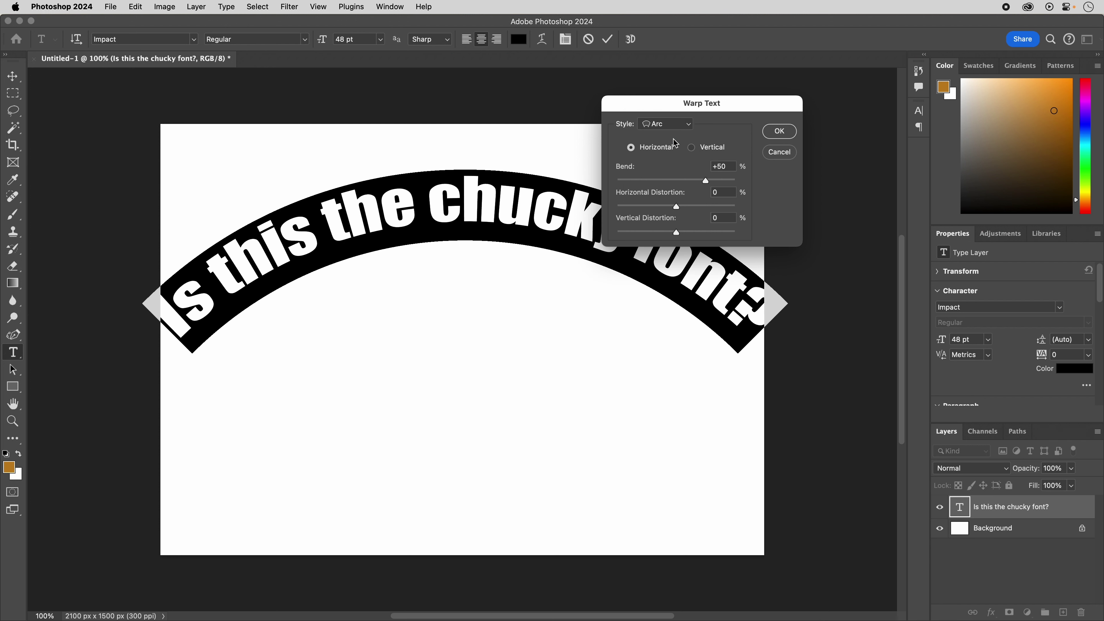
Reduce the arc bend, then reset the warp so the text is straight again.
{"action": "left_click_drag", "start_coordinate": [640, 105], "coordinate": [665, 400]}
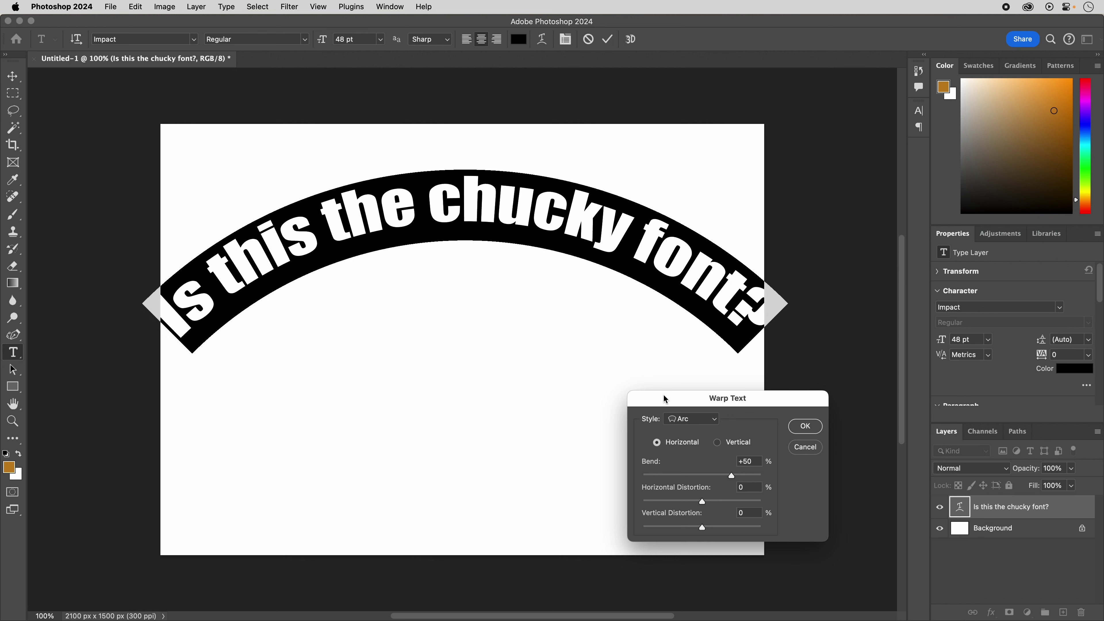
{"action": "left_click_drag", "start_coordinate": [731, 476], "coordinate": [695, 530]}
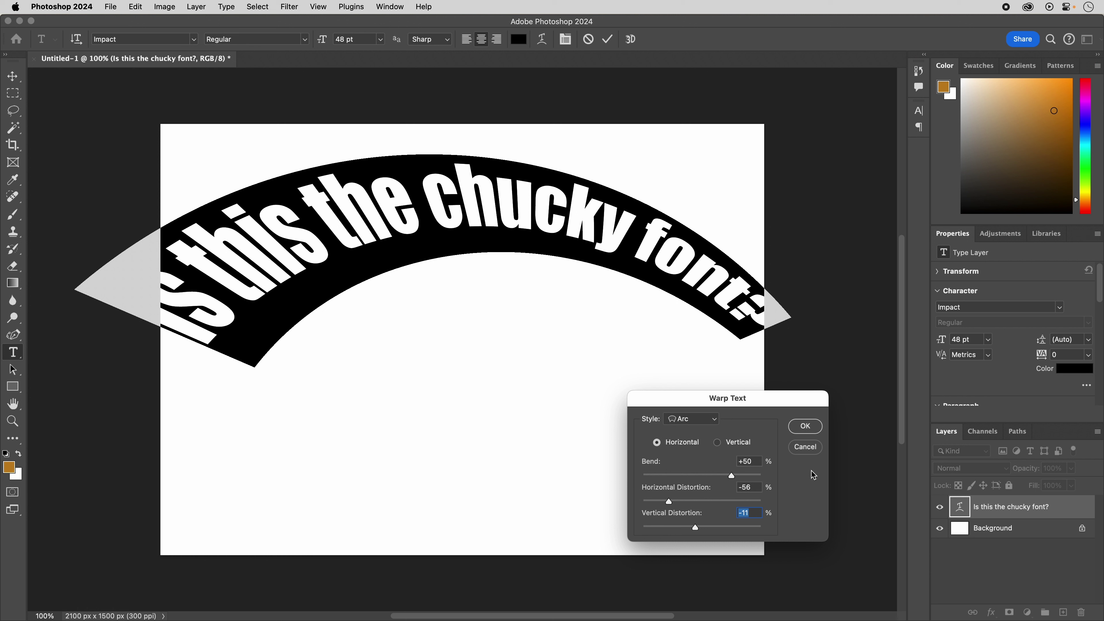
{"action": "key", "text": "alt"}
{"action": "key", "text": "alt"}
{"action": "left_click", "coordinate": [804, 447], "text": "alt"}
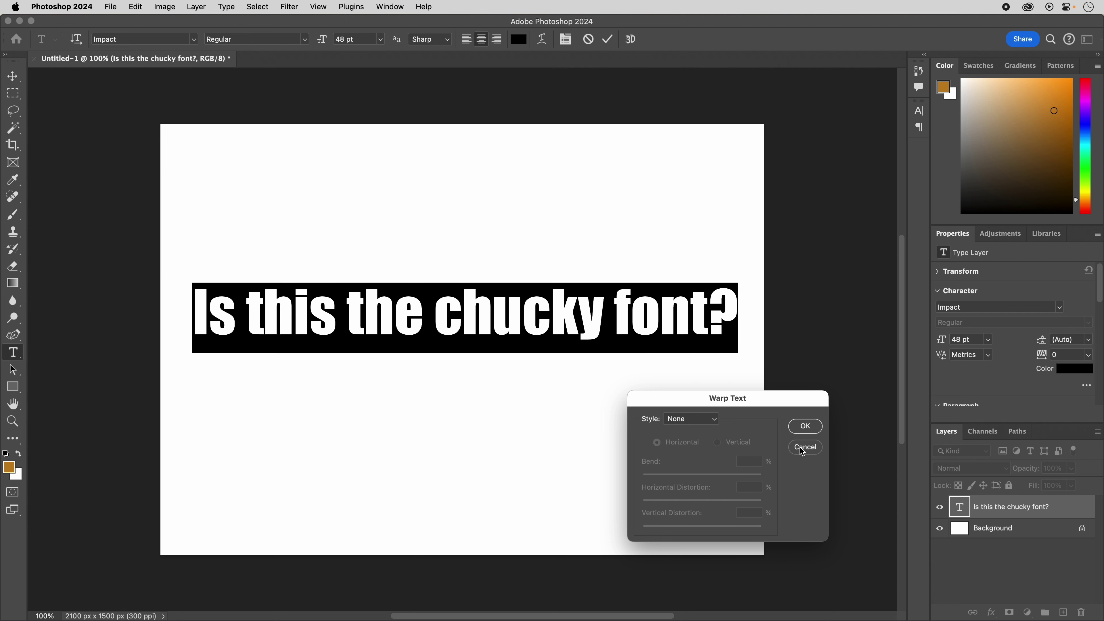
{"action": "left_click", "coordinate": [711, 422]}
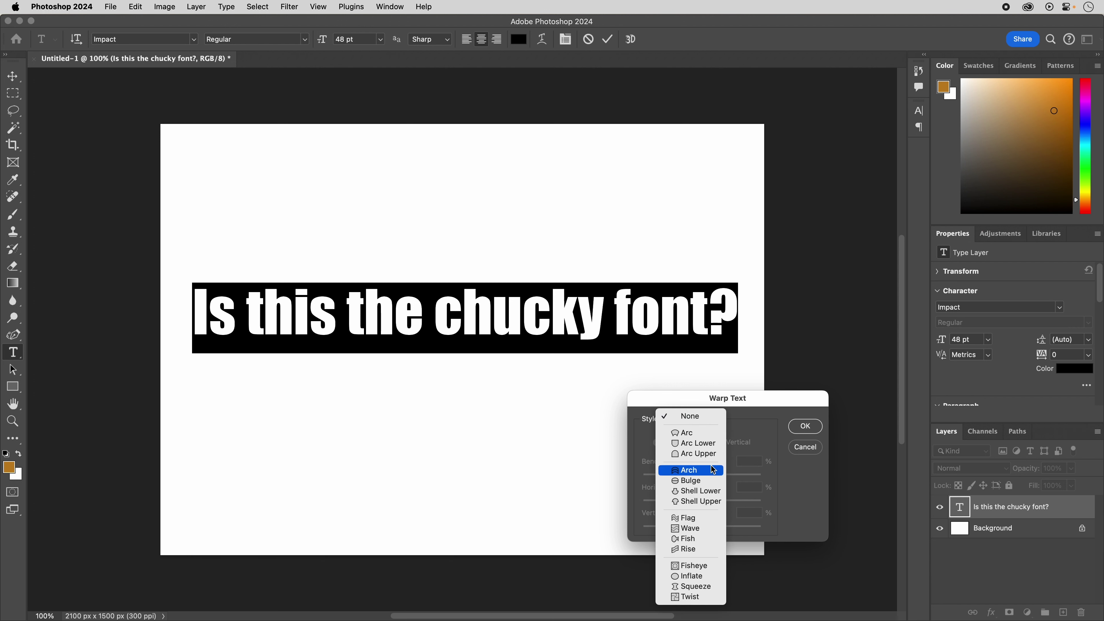
Try a Wave warp, testing vertical orientation and bends from +81 down to -22.
{"action": "left_click", "coordinate": [705, 534]}
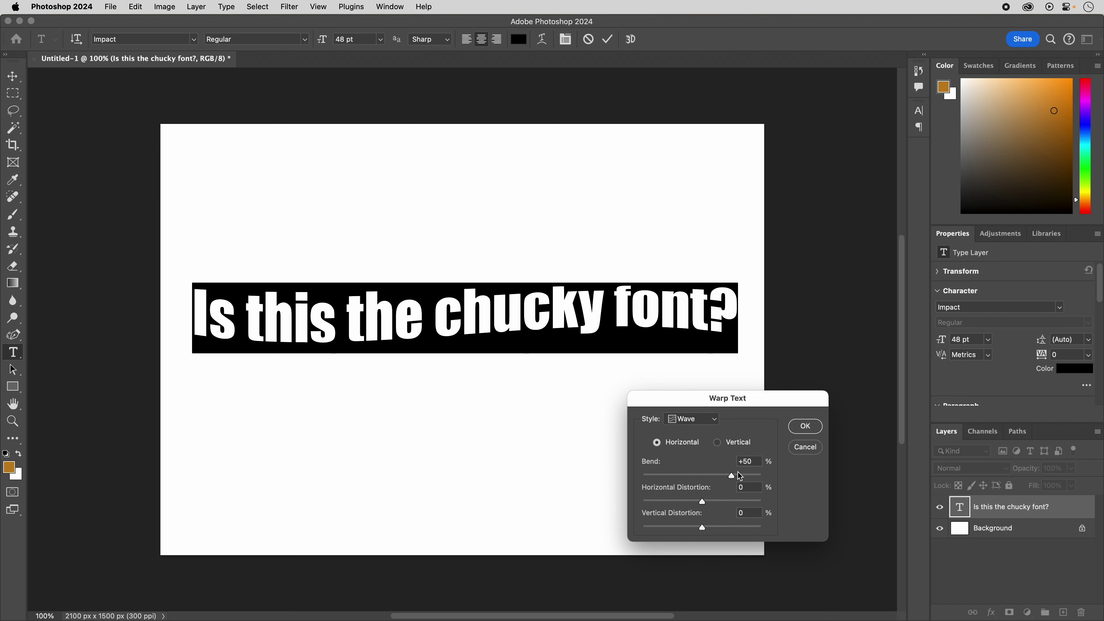
{"action": "left_click_drag", "start_coordinate": [733, 478], "coordinate": [700, 528]}
{"action": "left_click", "coordinate": [718, 443]}
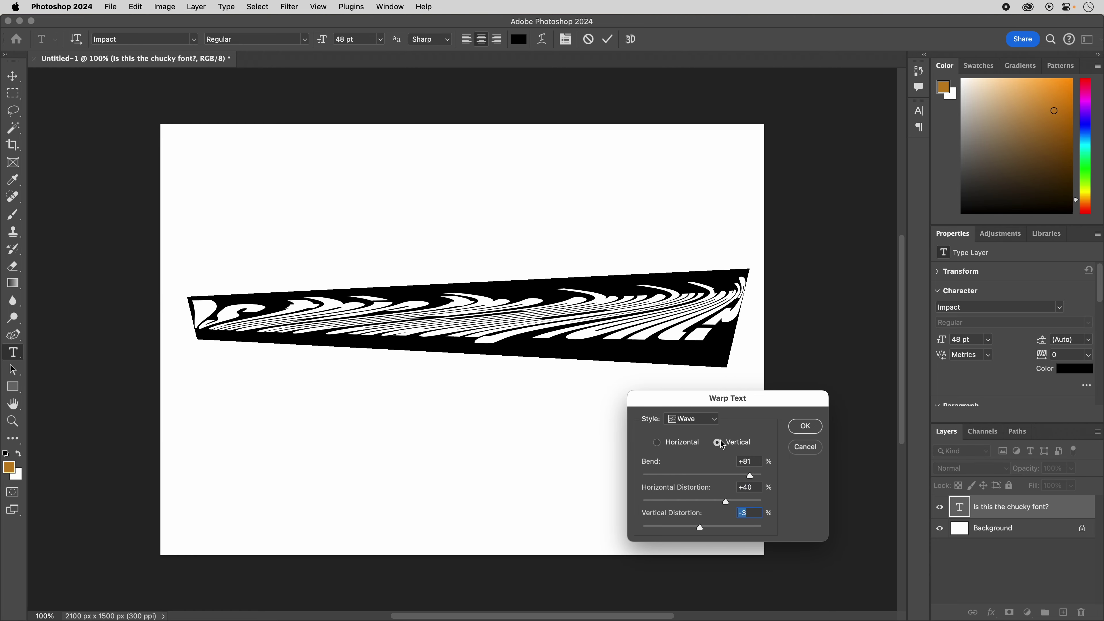
{"action": "left_click_drag", "start_coordinate": [751, 478], "coordinate": [681, 504]}
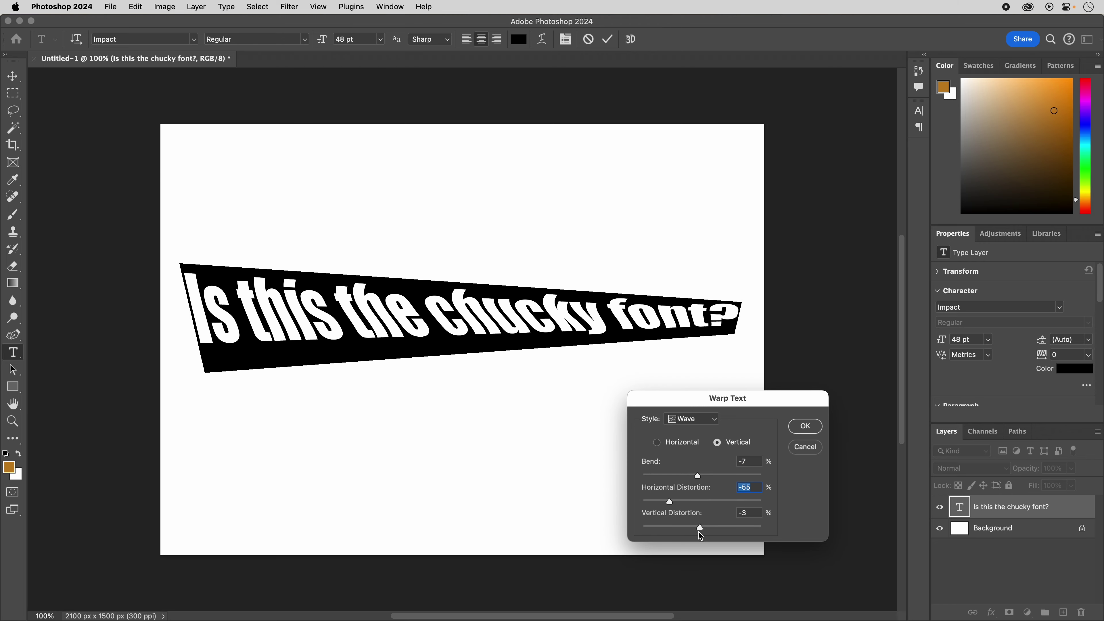
{"action": "mouse_move", "coordinate": [700, 528]}
{"action": "left_mouse_down"}
{"action": "mouse_move", "coordinate": [722, 528]}
{"action": "mouse_move", "coordinate": [693, 528]}
{"action": "left_mouse_up"}
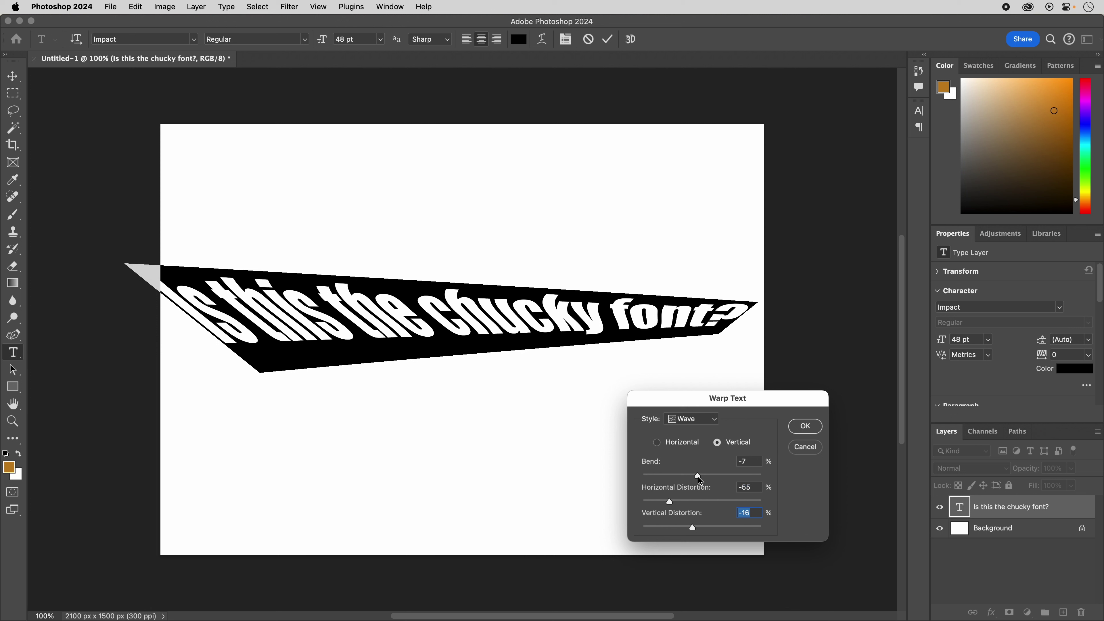
{"action": "left_click_drag", "start_coordinate": [697, 475], "coordinate": [690, 475]}
Try the Fish and Flag warp styles, then reset the warp to straight.
{"action": "left_click", "coordinate": [708, 419]}
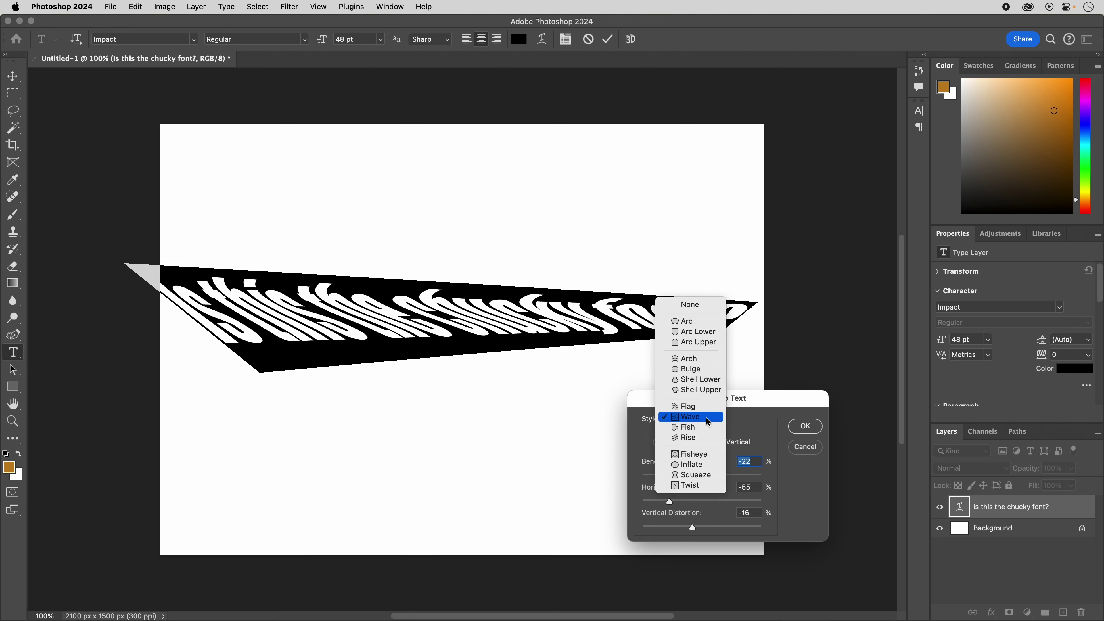
{"action": "left_click", "coordinate": [708, 427]}
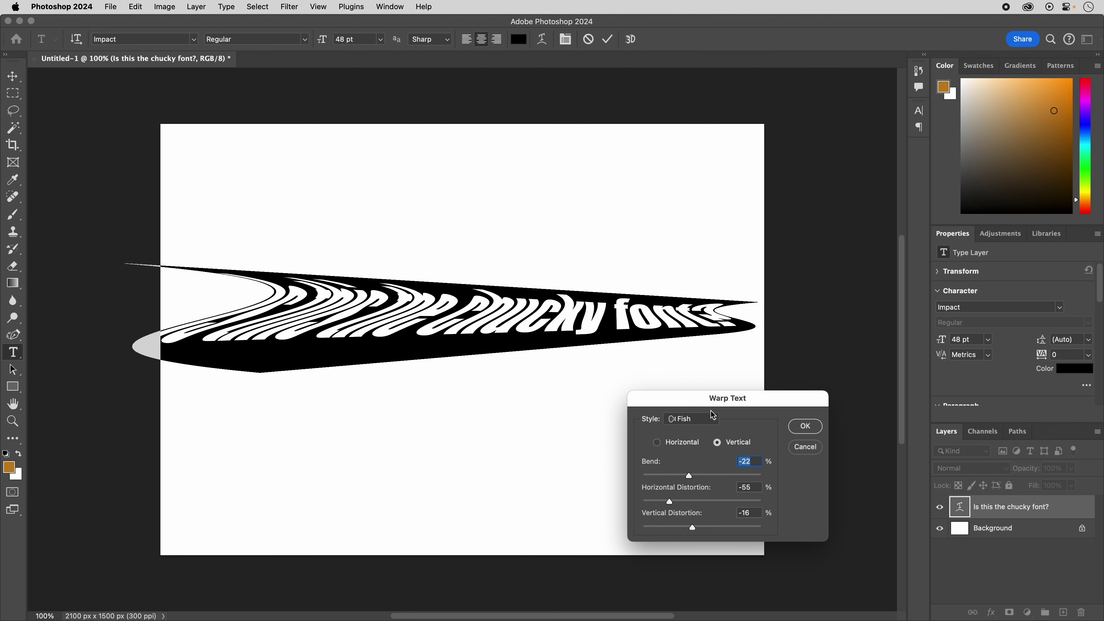
{"action": "left_click", "coordinate": [710, 420]}
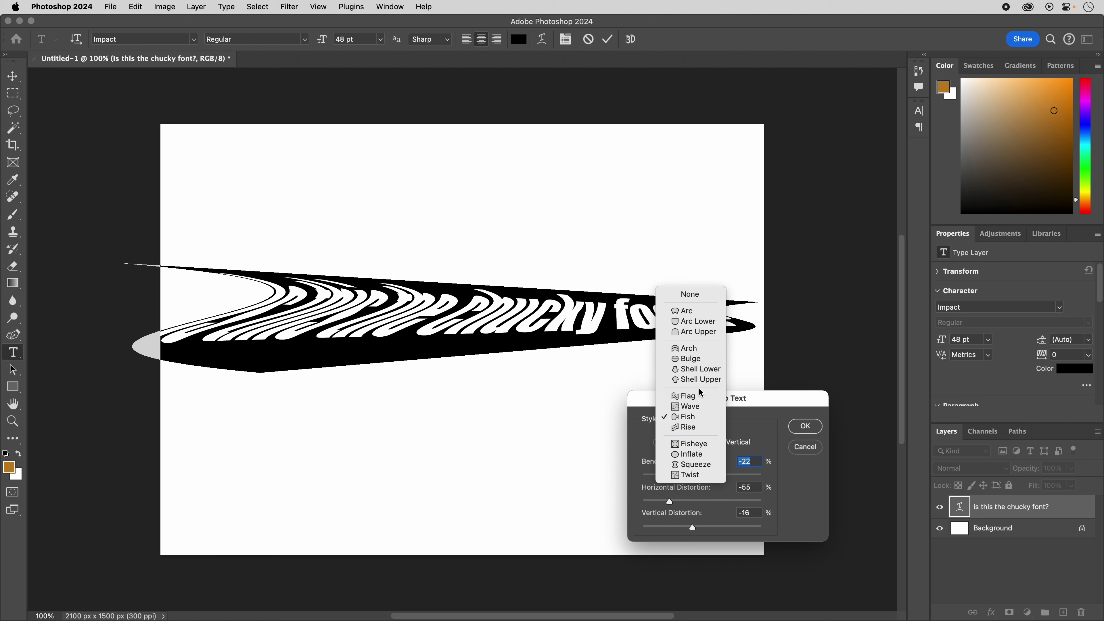
{"action": "left_click", "coordinate": [696, 395]}
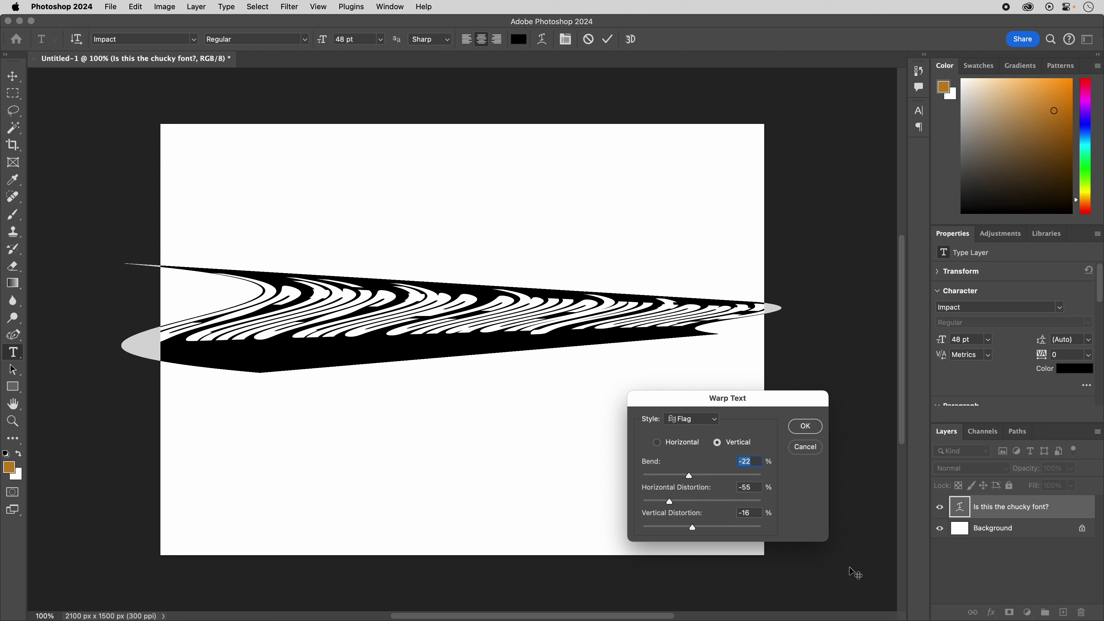
{"action": "key", "text": "alt"}
{"action": "left_click", "coordinate": [814, 449], "text": "alt"}
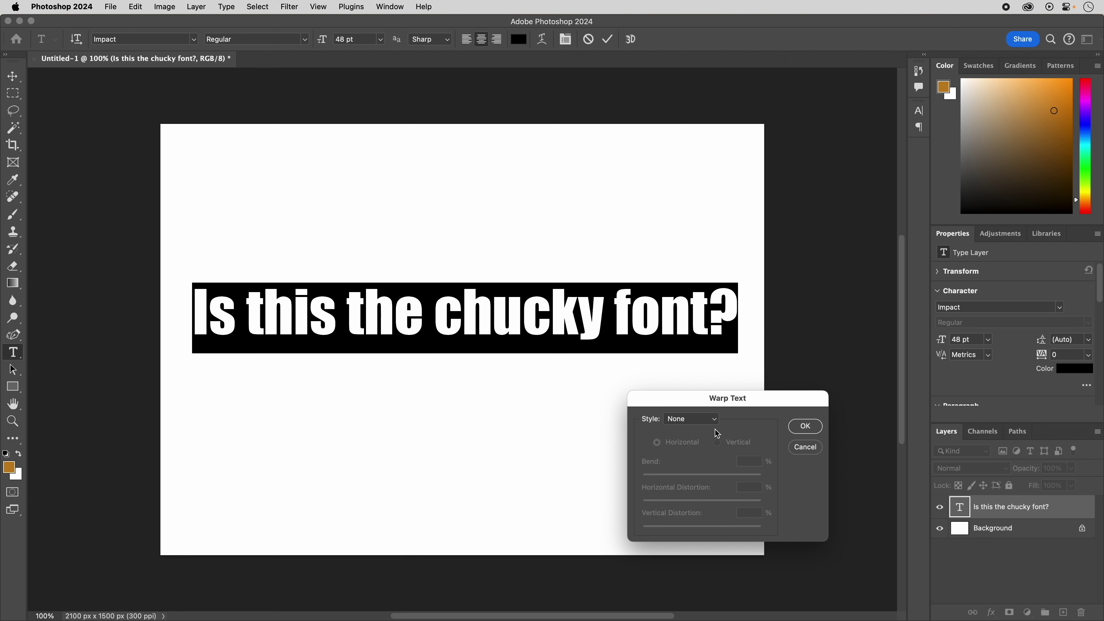
Apply a Flag warp with the bend set to +100.
{"action": "left_click", "coordinate": [713, 419]}
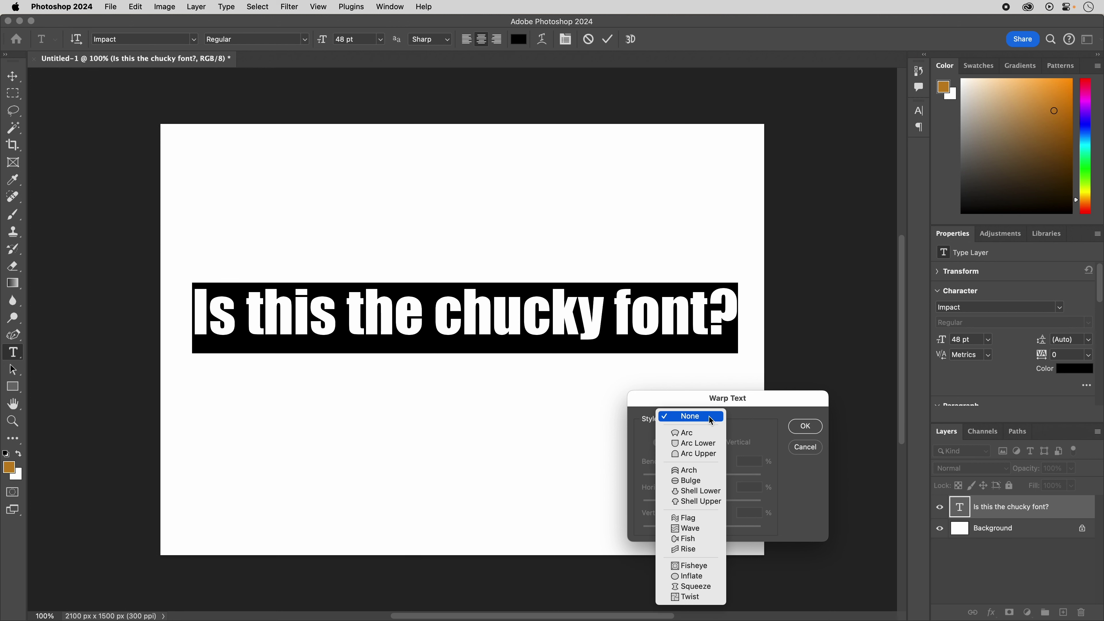
{"action": "left_click", "coordinate": [689, 518]}
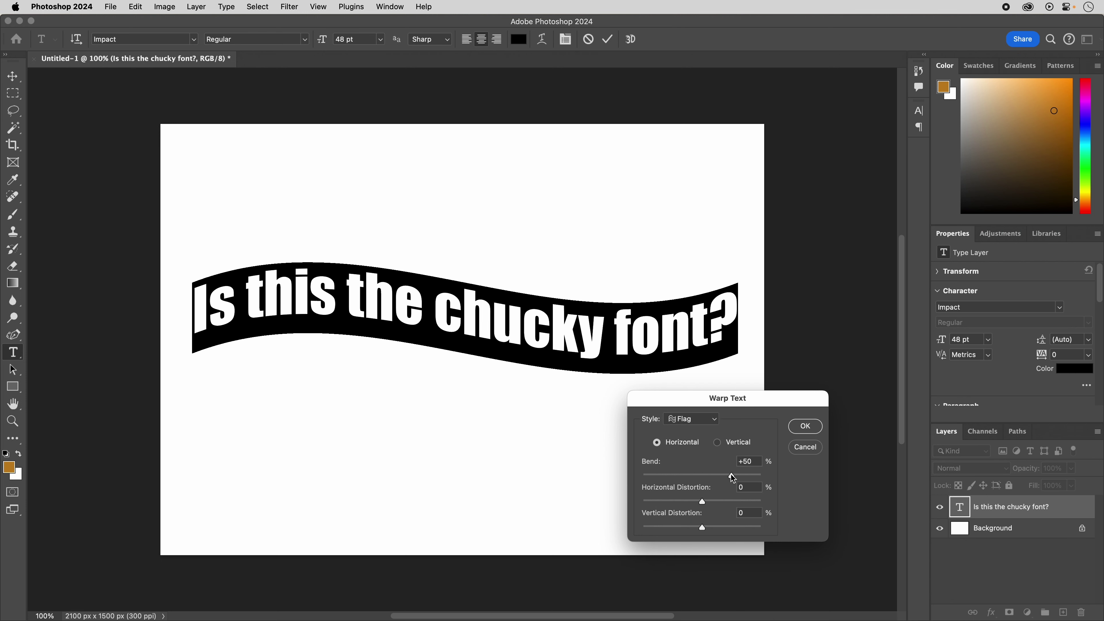
{"action": "left_click_drag", "start_coordinate": [732, 477], "coordinate": [782, 476]}
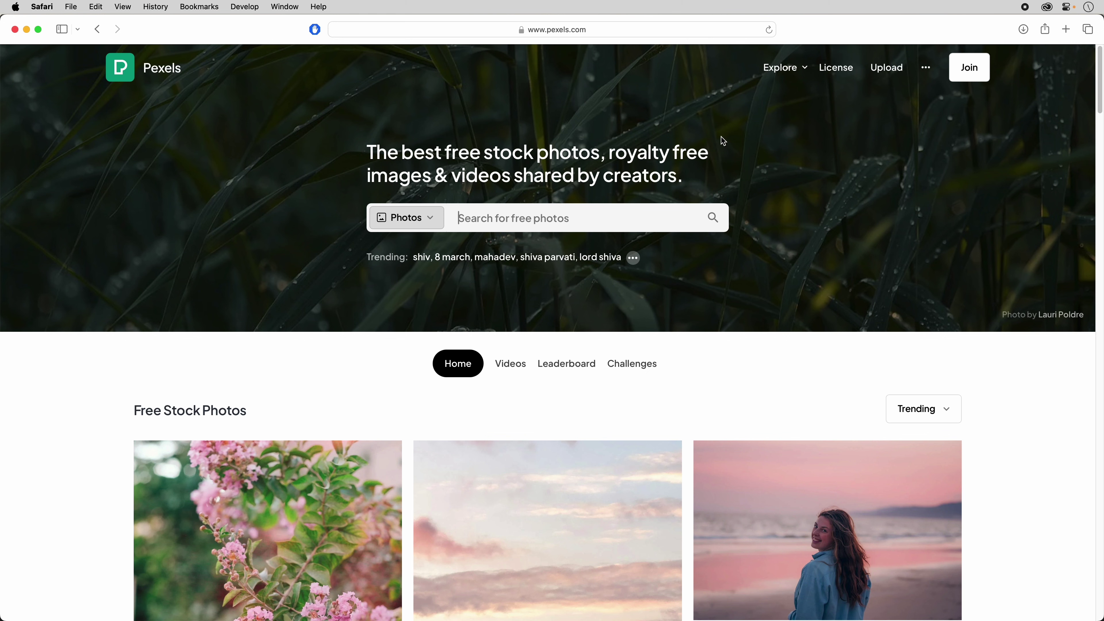
Search Pexels for 'field' and open the 'Sunflower Garden Under Blue Sky' photo from the results.
{"action": "type", "text": "field"}
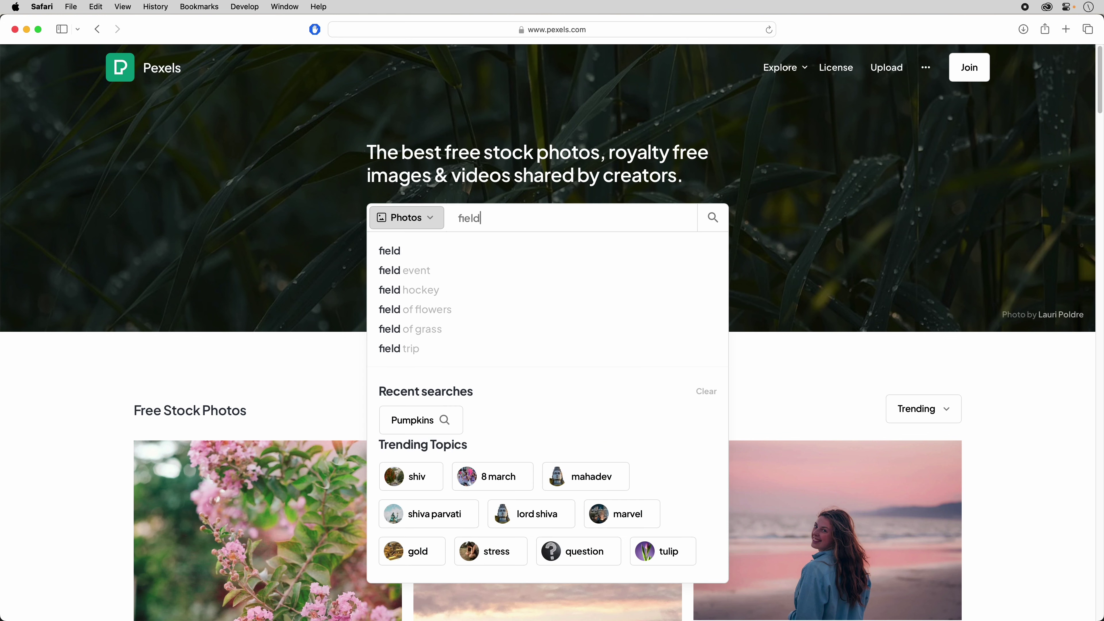
{"action": "key", "text": "Return"}
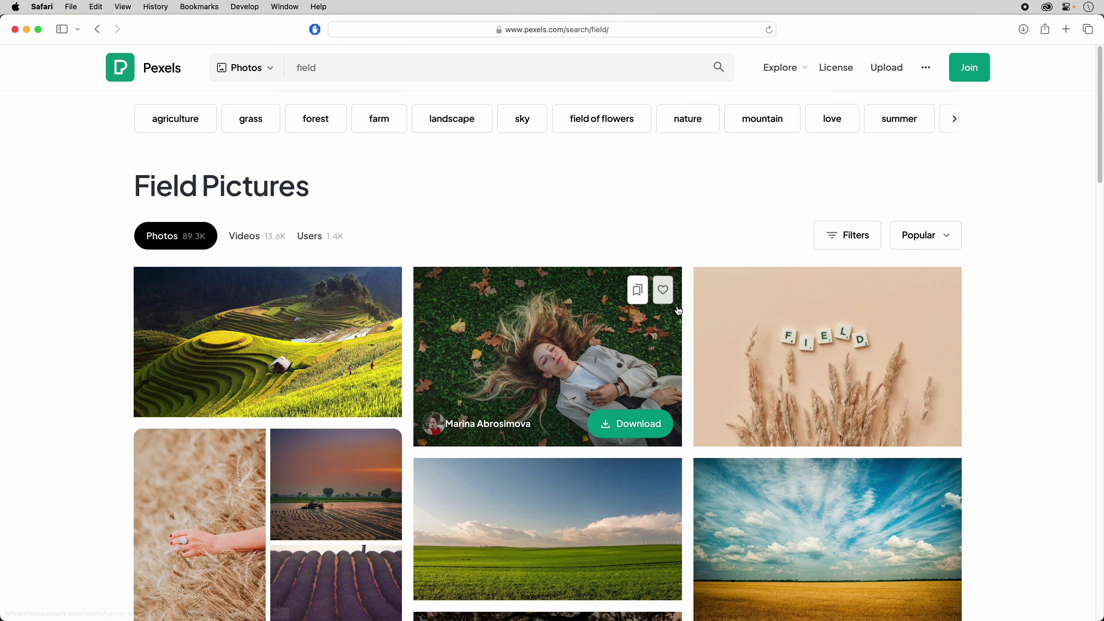
{"action": "scroll", "coordinate": [682, 313], "scroll_direction": "down", "scroll_amount": 7}
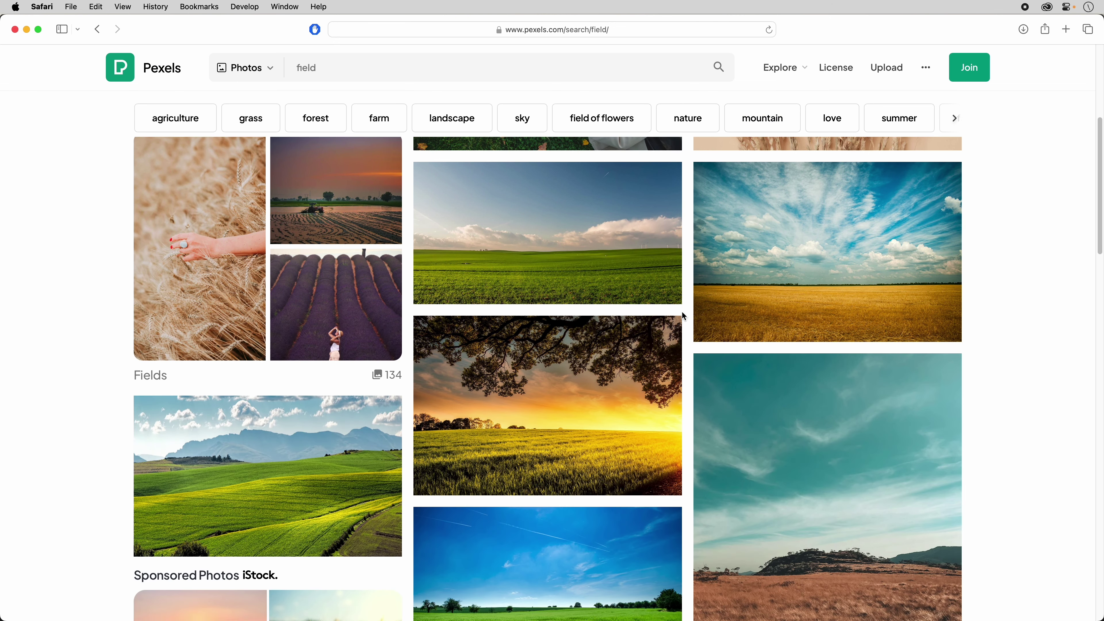
{"action": "scroll", "coordinate": [684, 317], "scroll_direction": "down", "scroll_amount": 6}
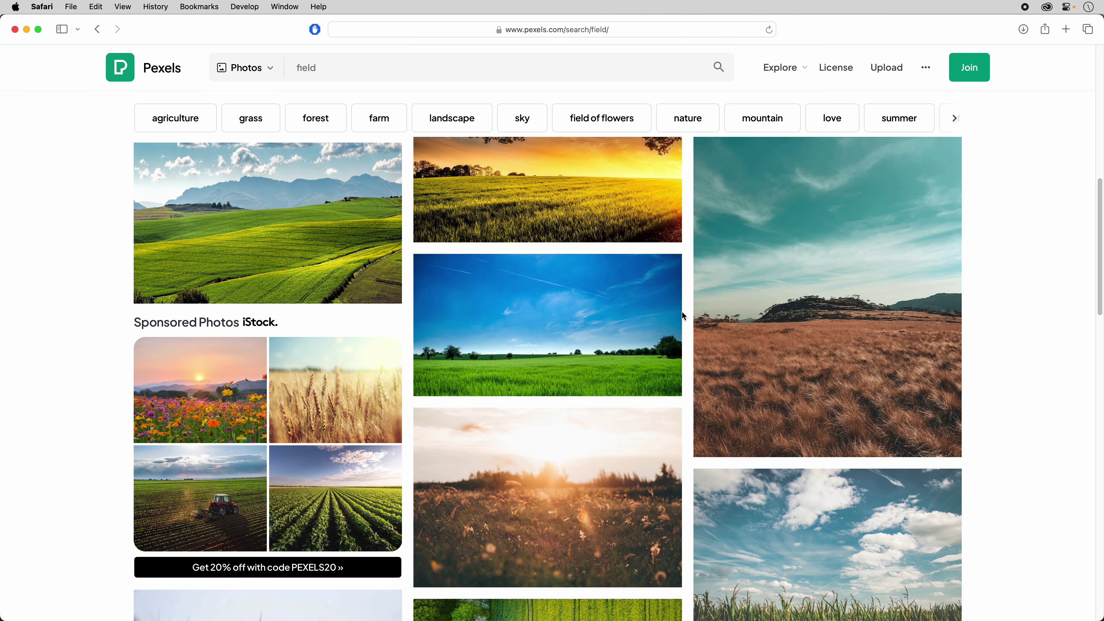
{"action": "scroll", "coordinate": [683, 312], "scroll_direction": "down", "scroll_amount": 7}
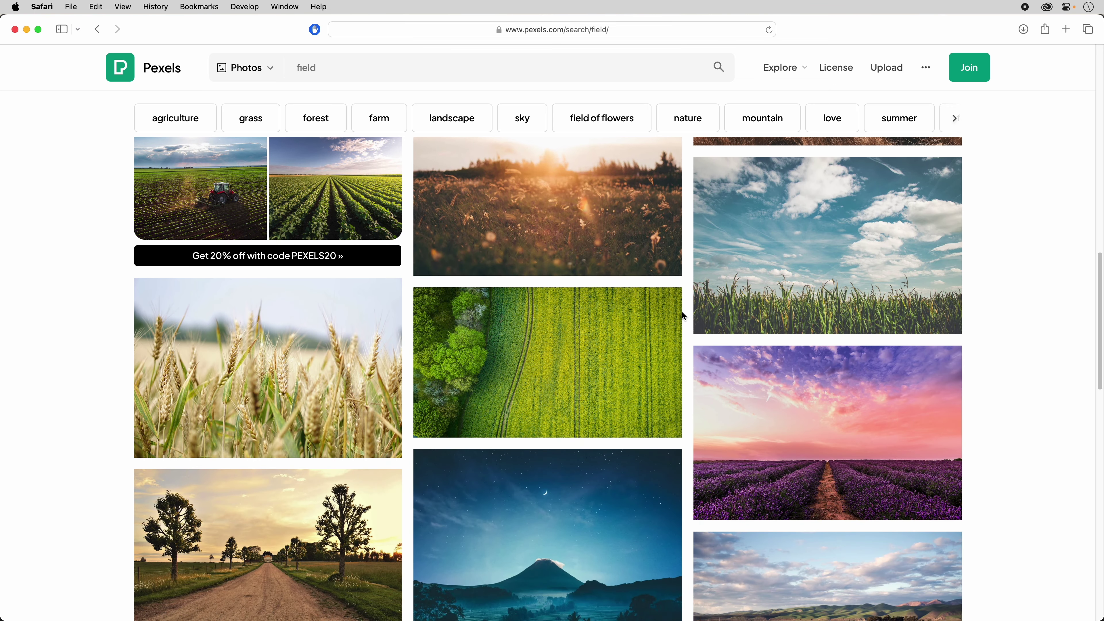
{"action": "scroll", "coordinate": [684, 316], "scroll_direction": "down", "scroll_amount": 2}
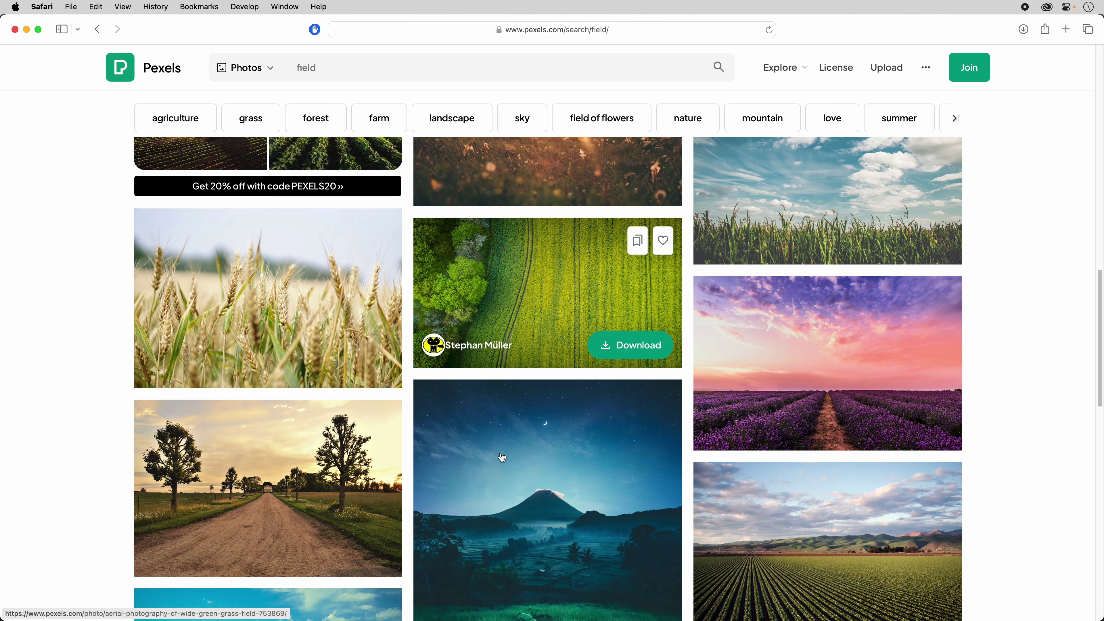
{"action": "scroll", "coordinate": [539, 530], "scroll_direction": "down", "scroll_amount": 8}
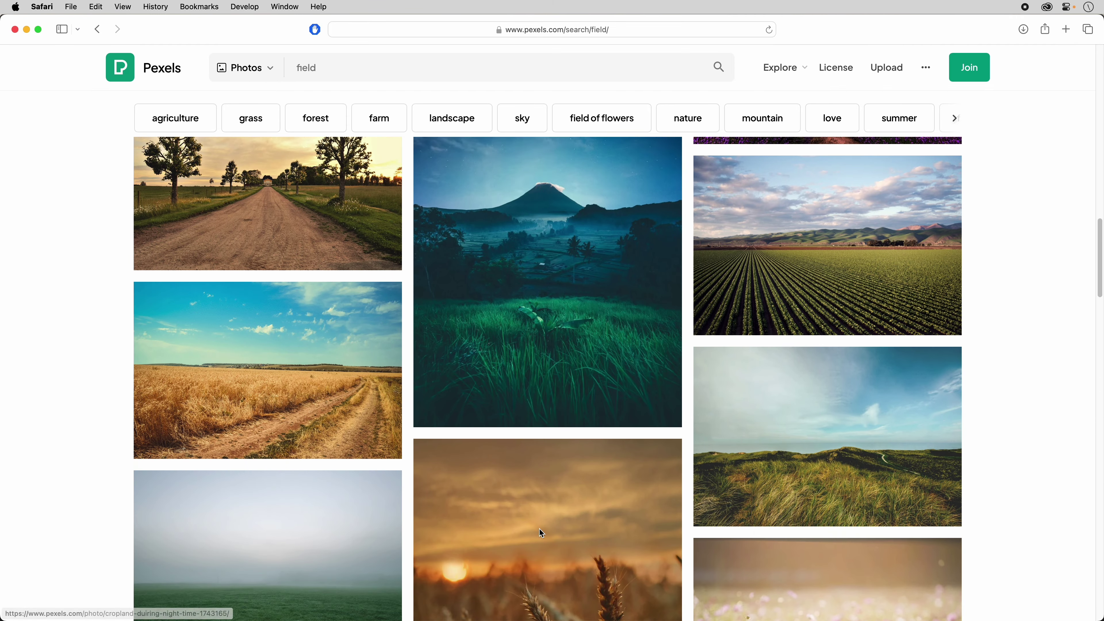
{"action": "scroll", "coordinate": [541, 533], "scroll_direction": "down", "scroll_amount": 9}
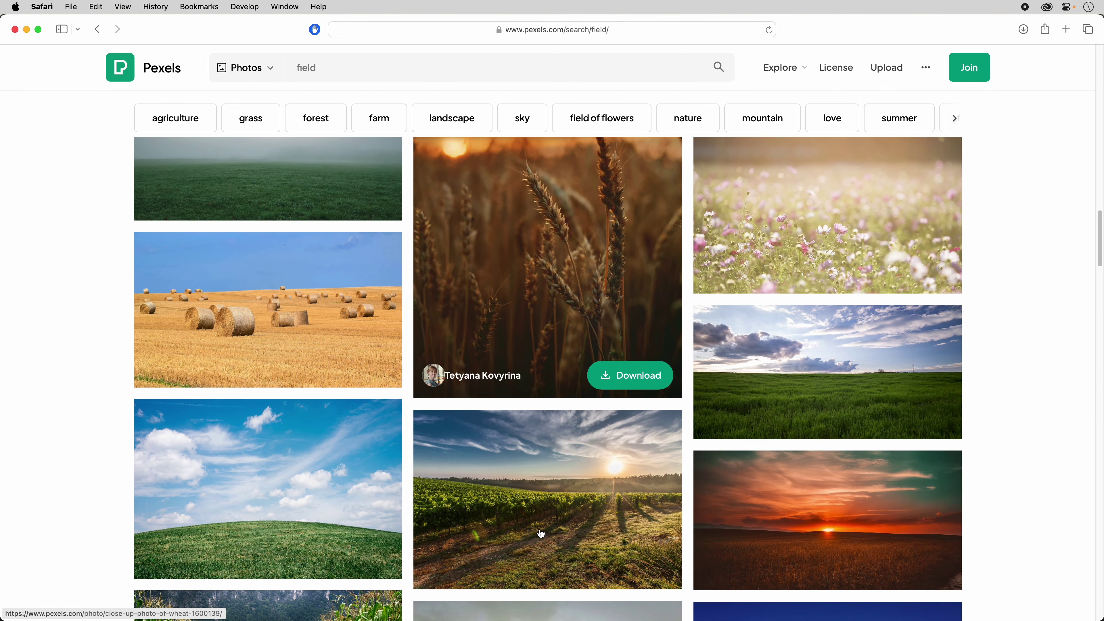
{"action": "scroll", "coordinate": [541, 534], "scroll_direction": "down", "scroll_amount": 7}
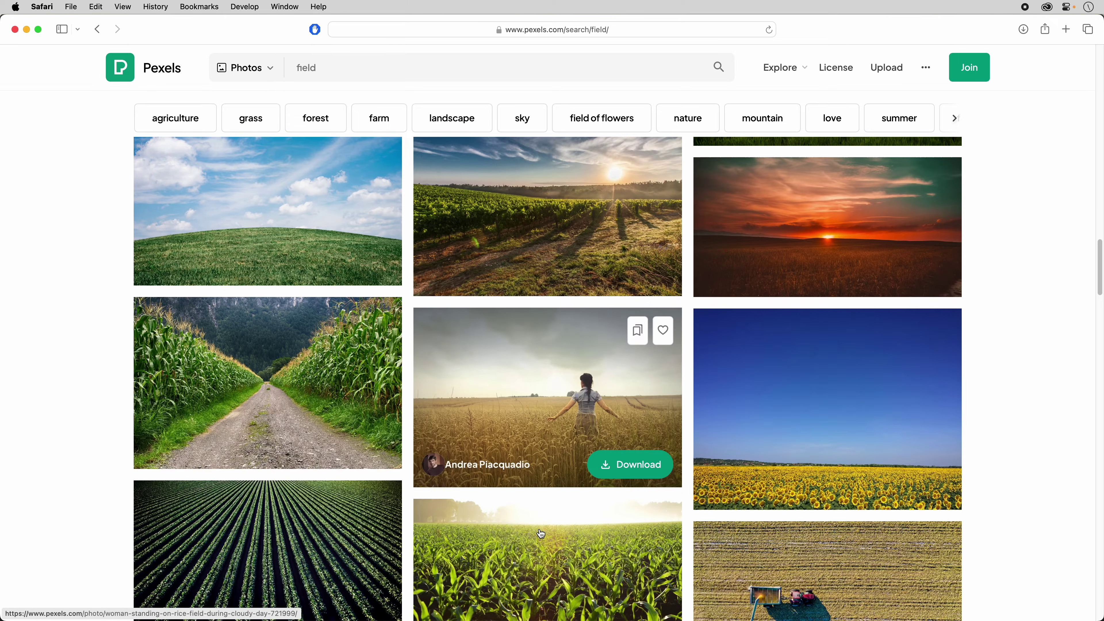
{"action": "scroll", "coordinate": [541, 534], "scroll_direction": "down", "scroll_amount": 3}
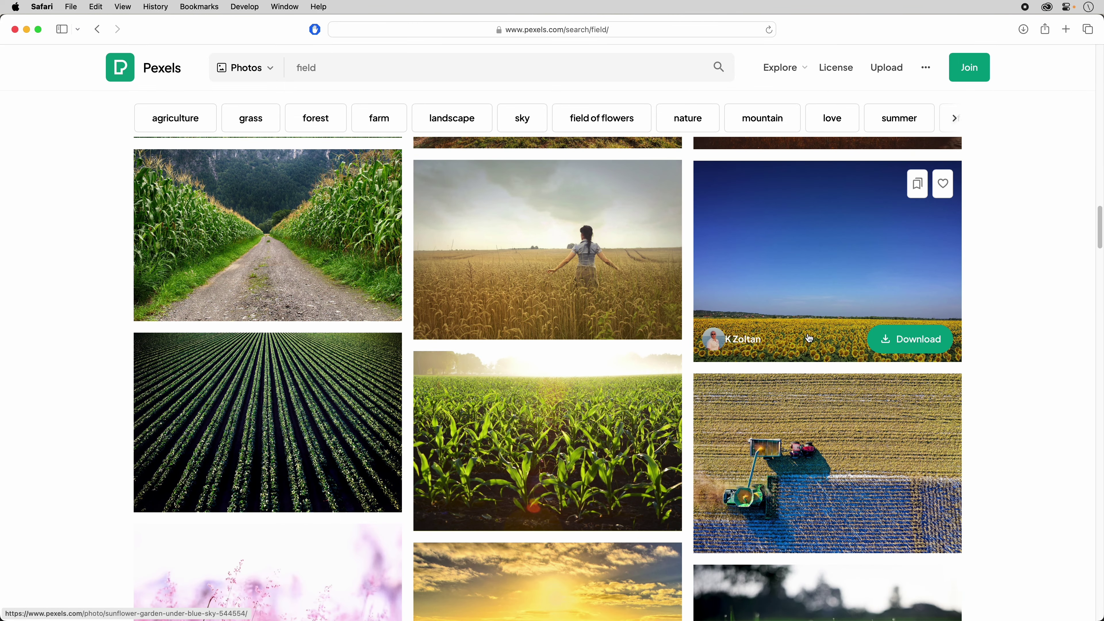
{"action": "left_click", "coordinate": [812, 320]}
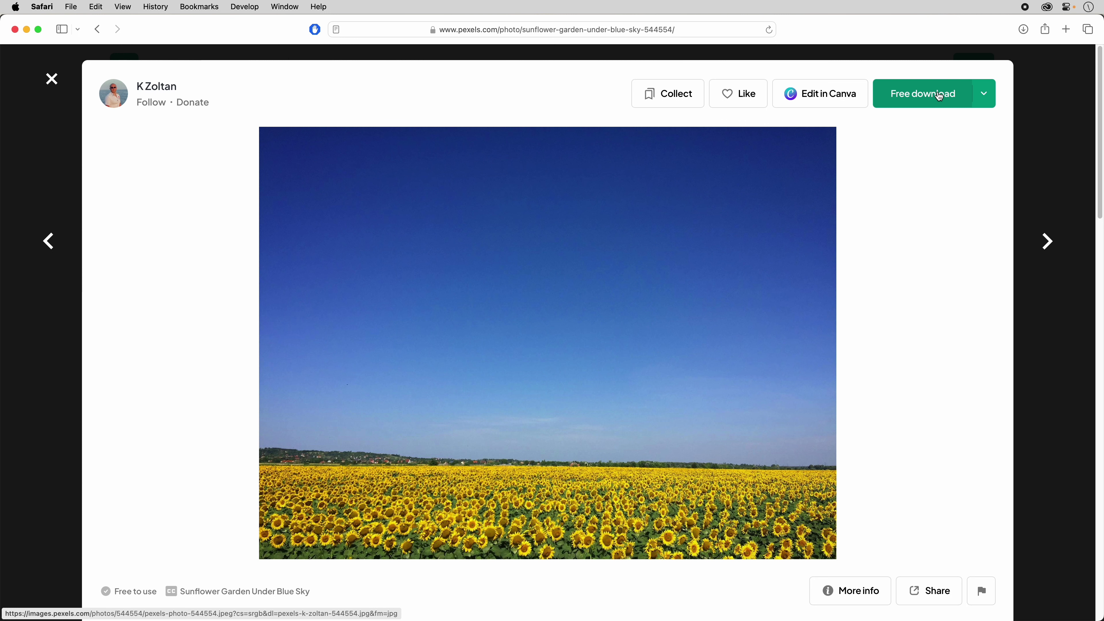
Download the sunflower photo as pexels-k-zoltan-544554.jpg and close its preview window.
{"action": "left_click", "coordinate": [931, 95]}
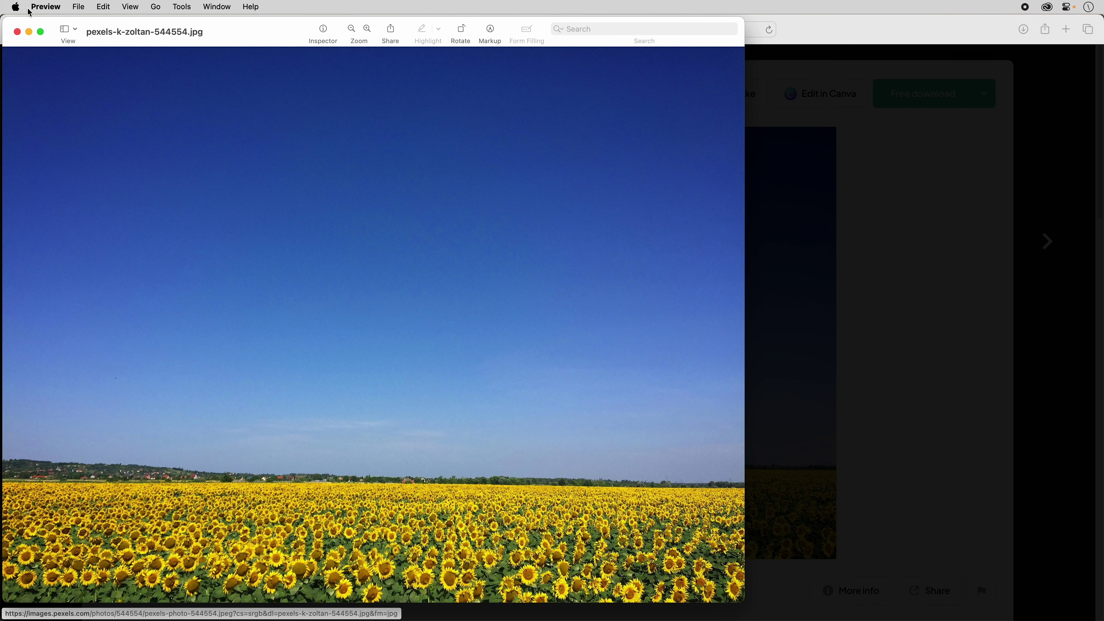
{"action": "left_click", "coordinate": [17, 31]}
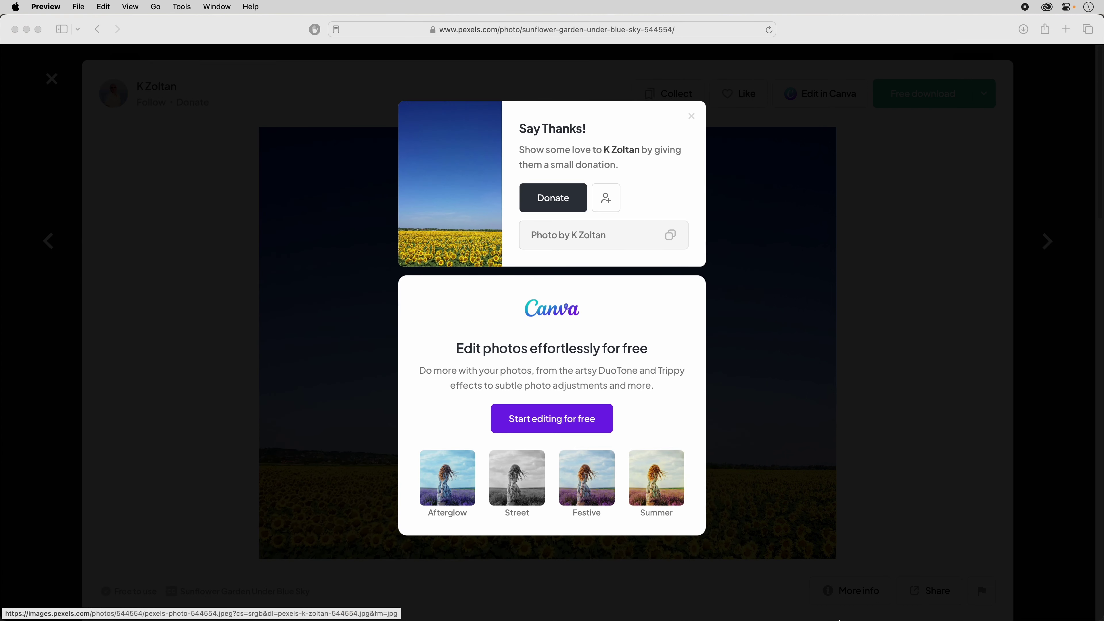
Open pexels-k-zoltan-544554.jpg from the Downloads folder in Photoshop.
{"action": "mouse_move", "coordinate": [865, 618]}
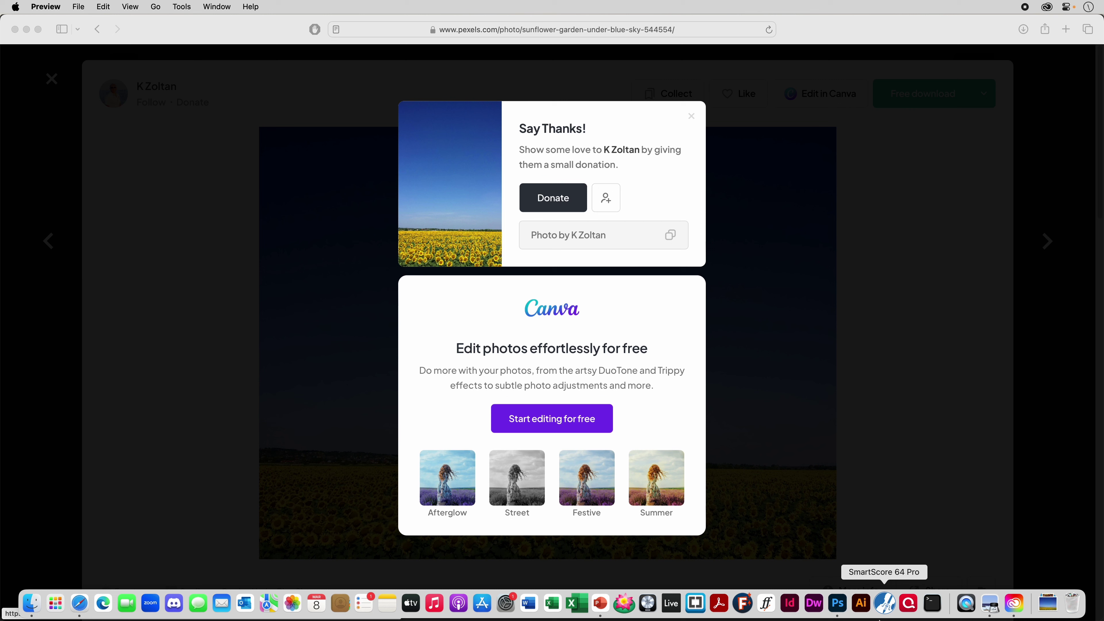
{"action": "left_click", "coordinate": [838, 604]}
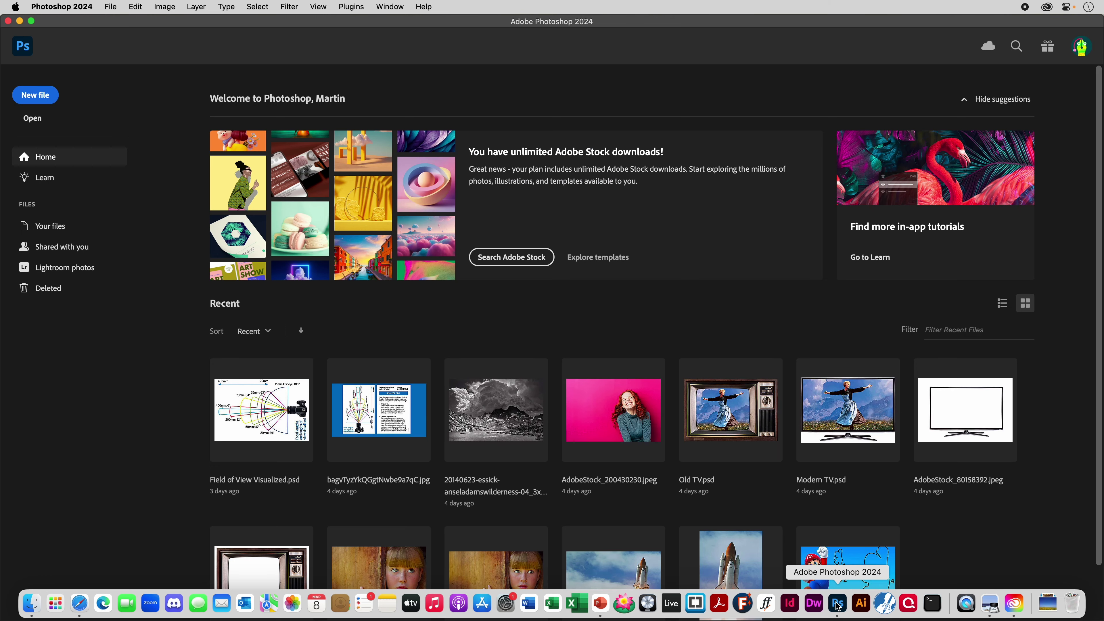
{"action": "left_click", "coordinate": [31, 118]}
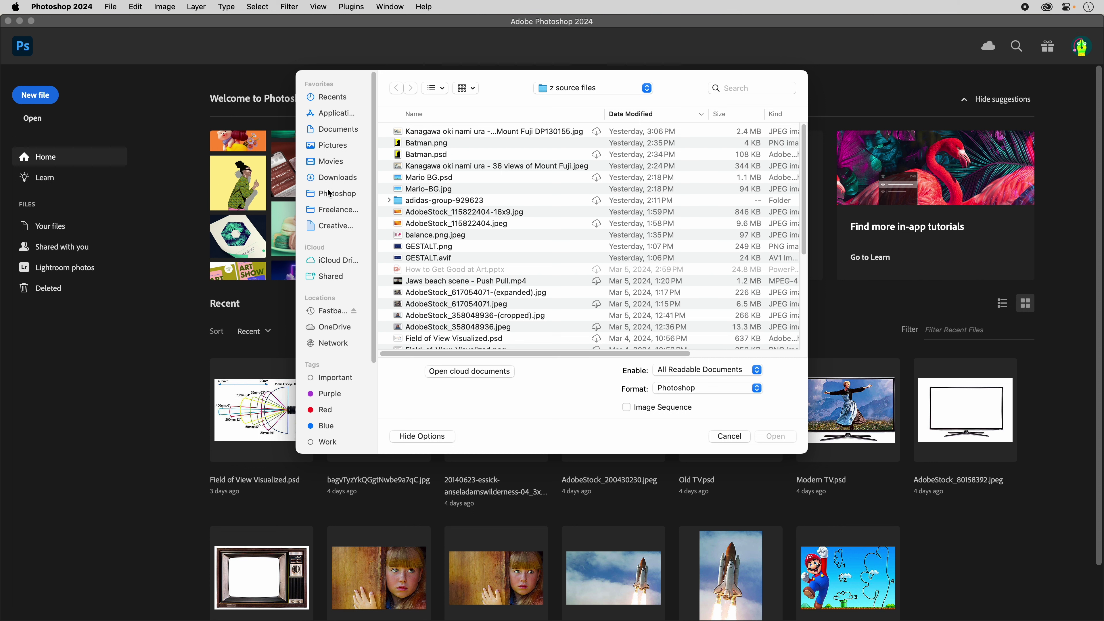
{"action": "left_click", "coordinate": [331, 178]}
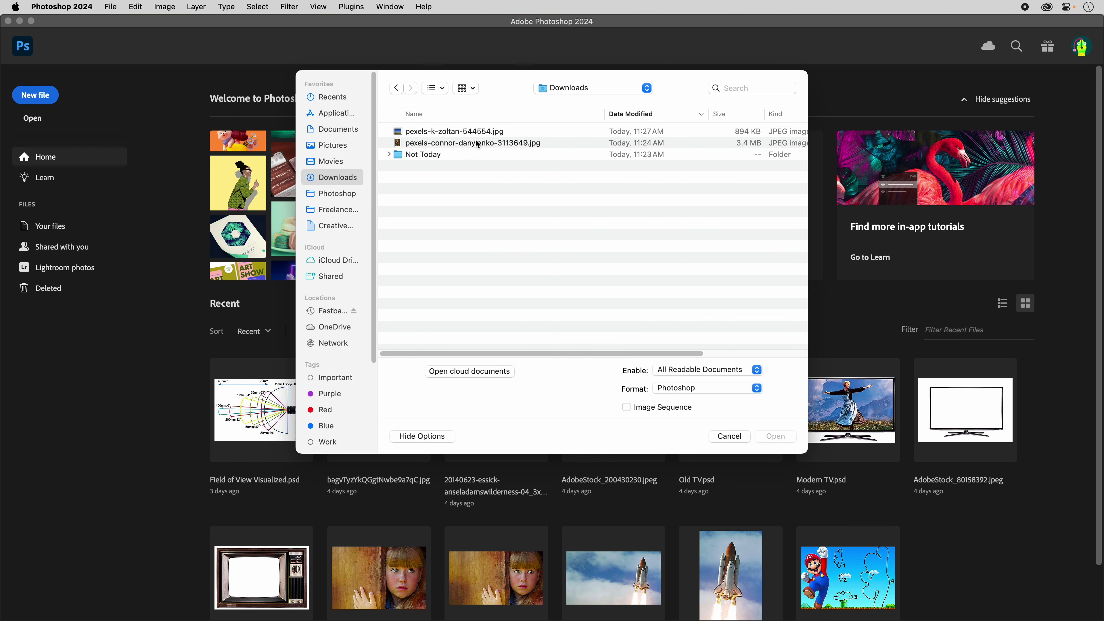
{"action": "left_click", "coordinate": [480, 133]}
{"action": "left_click", "coordinate": [777, 436]}
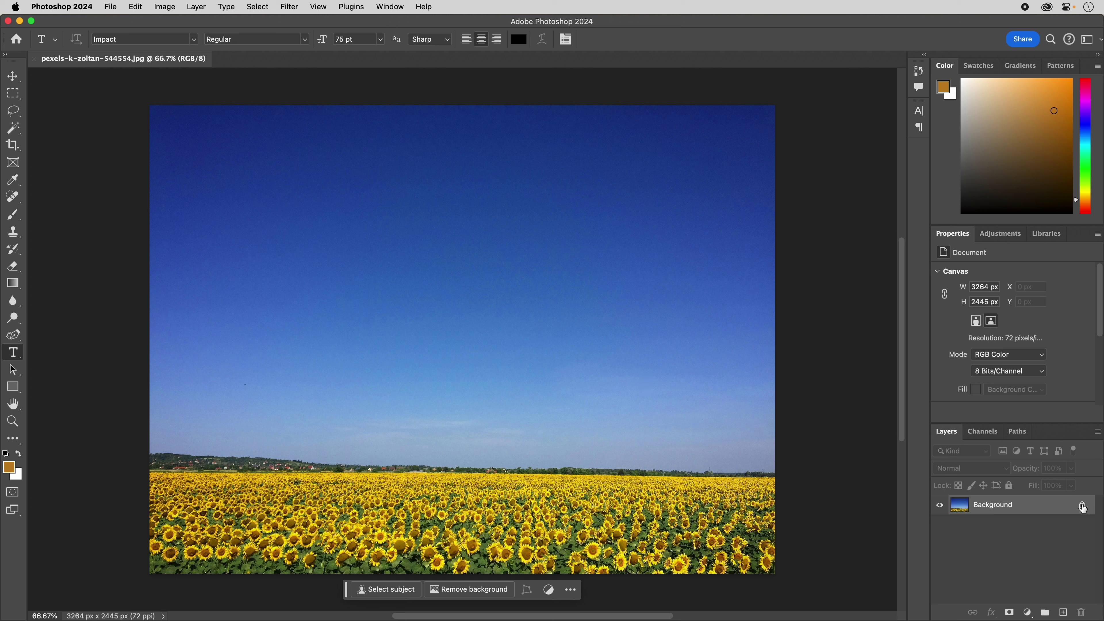
Unlock the sunflower photo's Background layer so it becomes Layer 0.
{"action": "left_click", "coordinate": [1082, 506]}
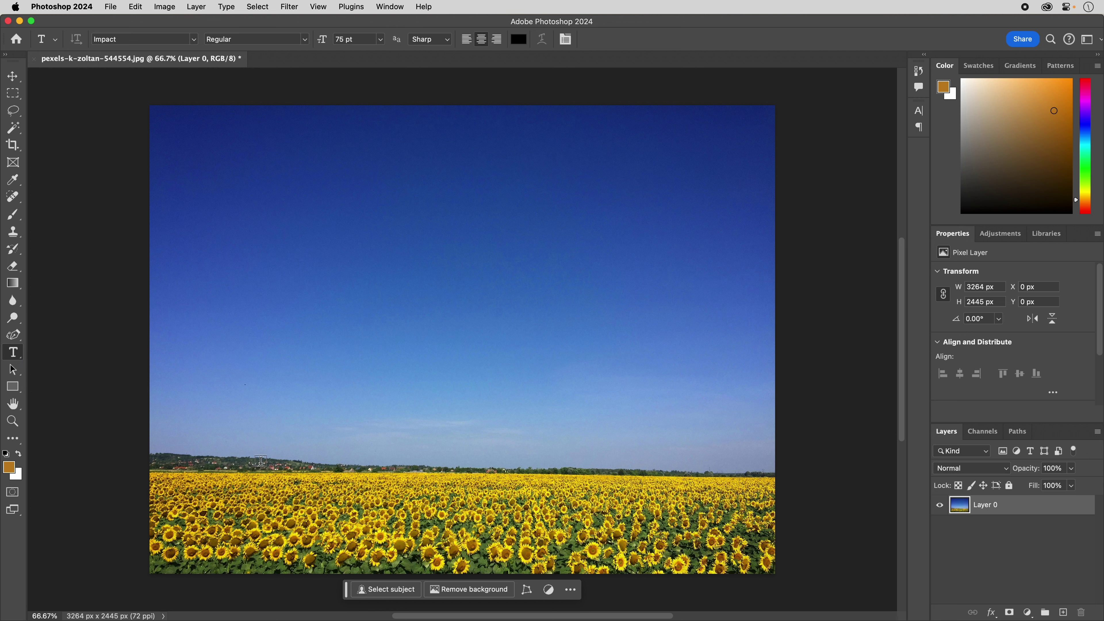
Add 'Happy Holidays!' in black Impact at 417 pt, left-aligned, and commit it.
{"action": "left_click", "coordinate": [264, 473]}
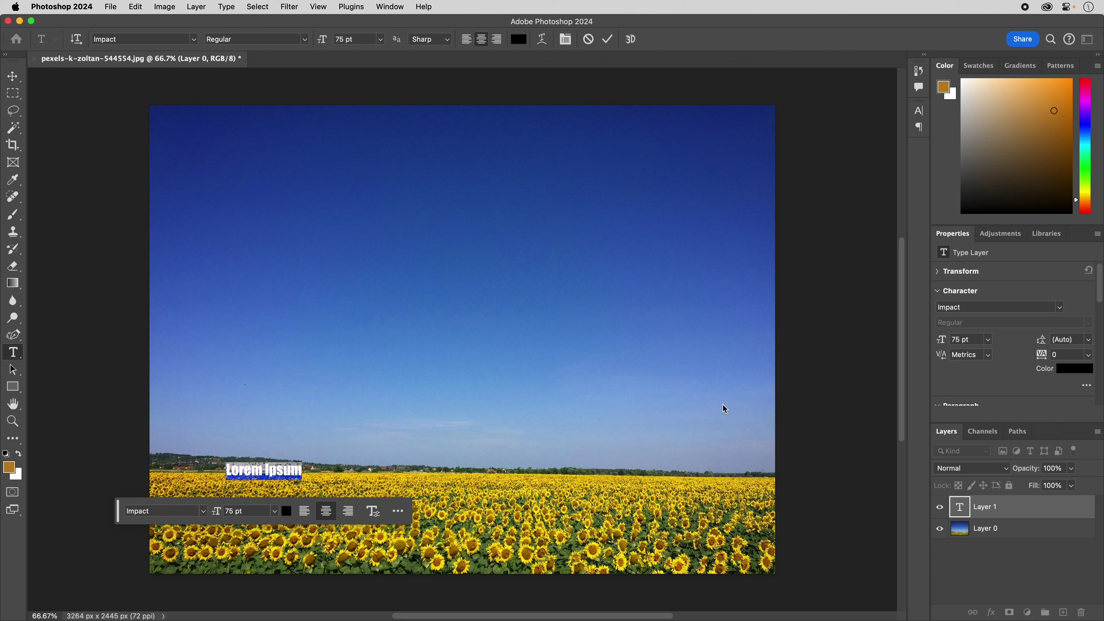
{"action": "type", "text": "Happy"}
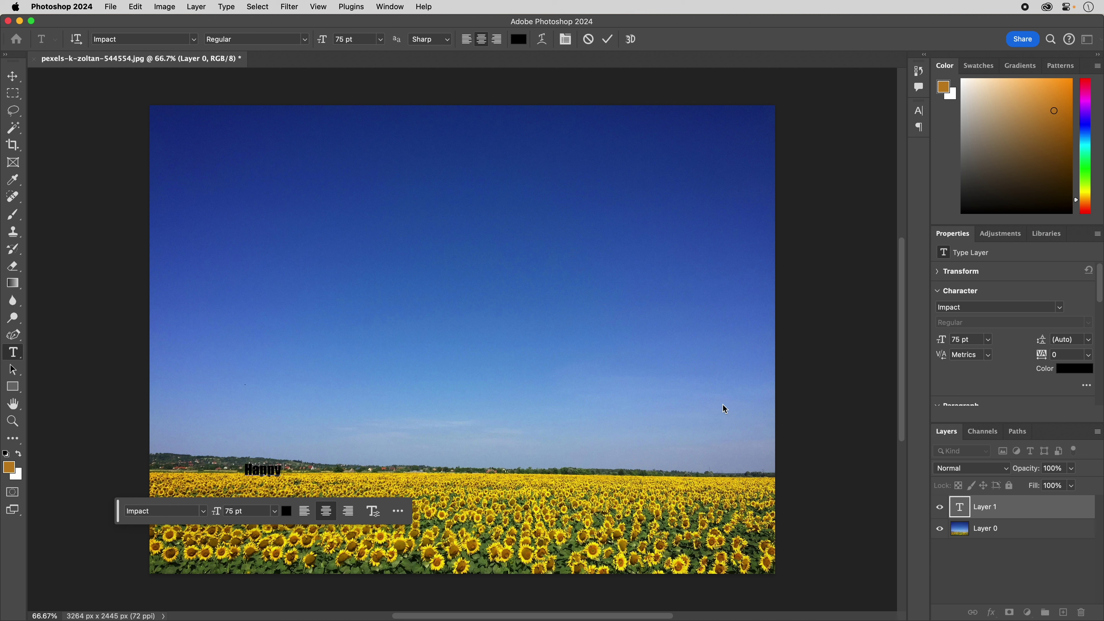
{"action": "type", "text": " Holidays"}
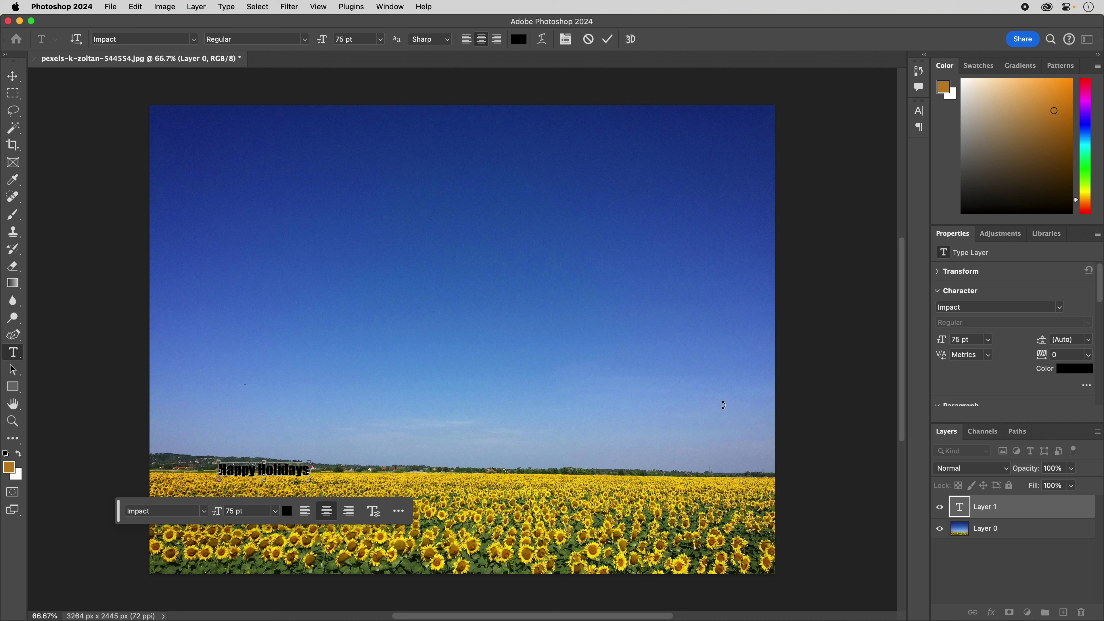
{"action": "key", "text": "super+a"}
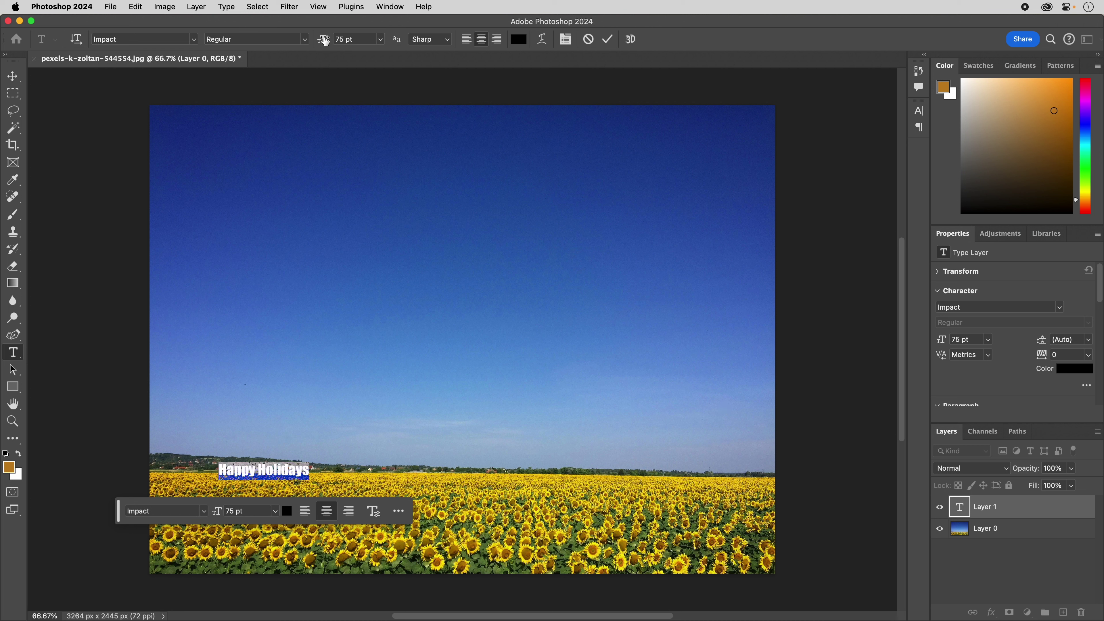
{"action": "left_click_drag", "start_coordinate": [322, 39], "coordinate": [520, 28]}
{"action": "left_click", "coordinate": [500, 456]}
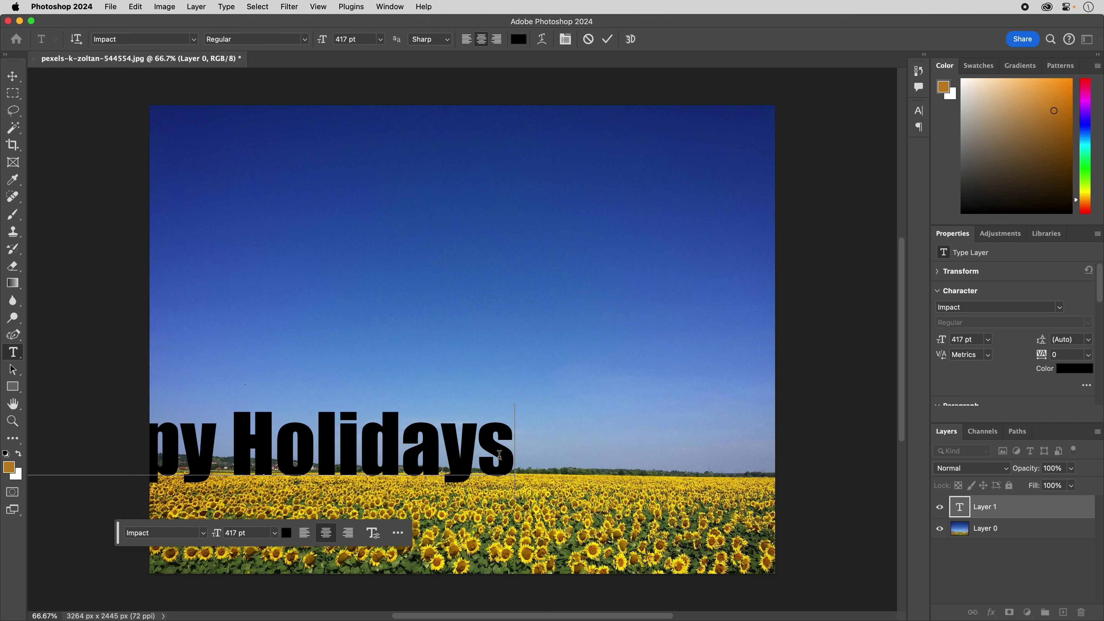
{"action": "type", "text": "!"}
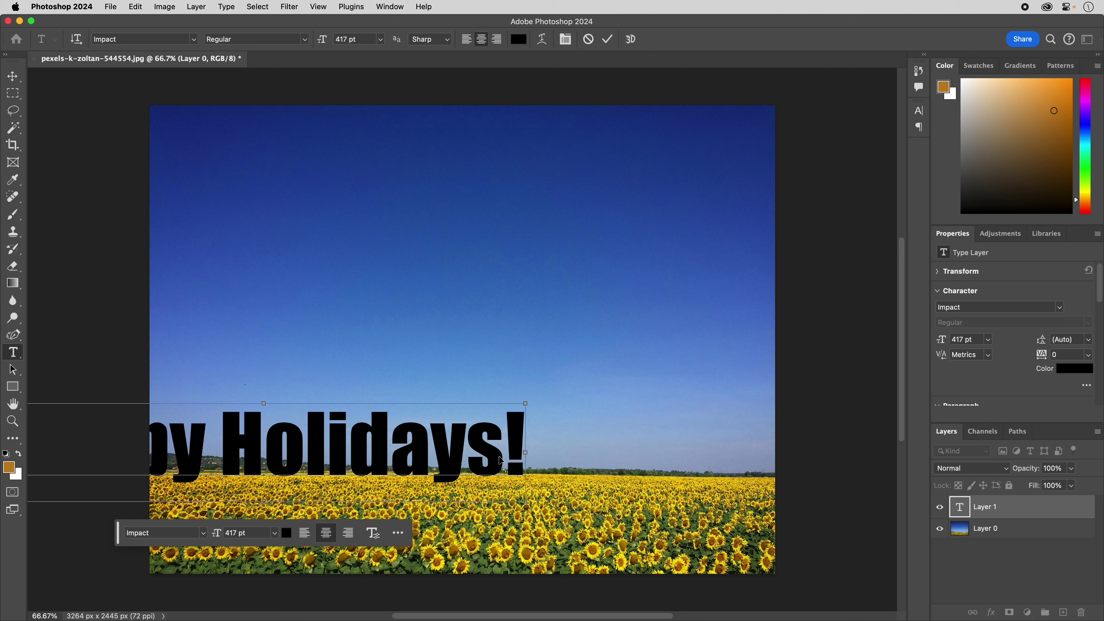
{"action": "key", "text": "super+a"}
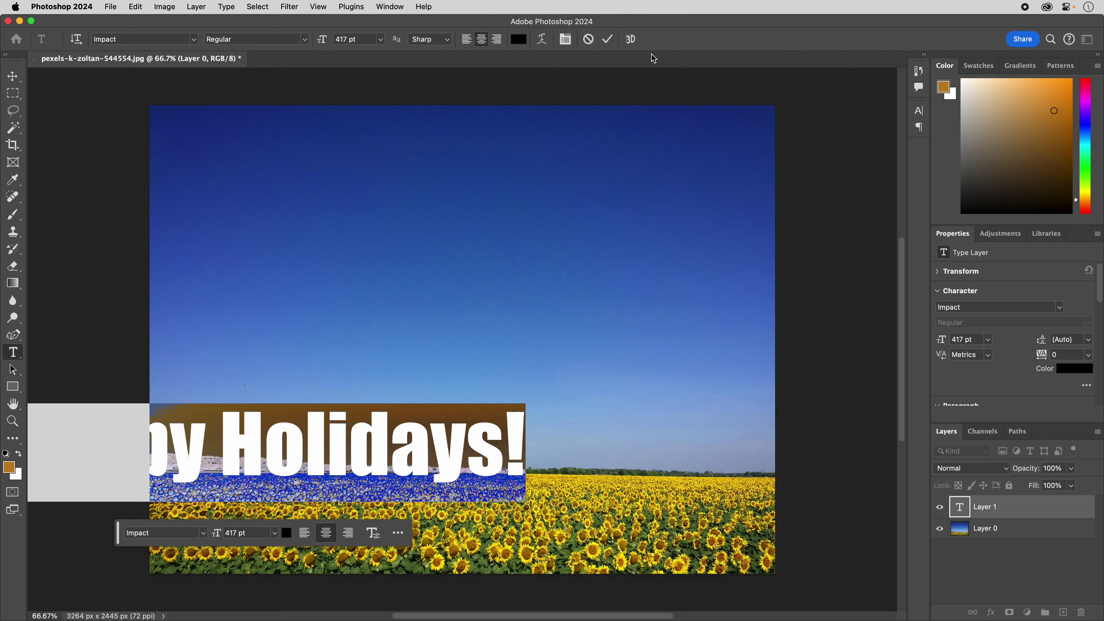
{"action": "left_click", "coordinate": [467, 44]}
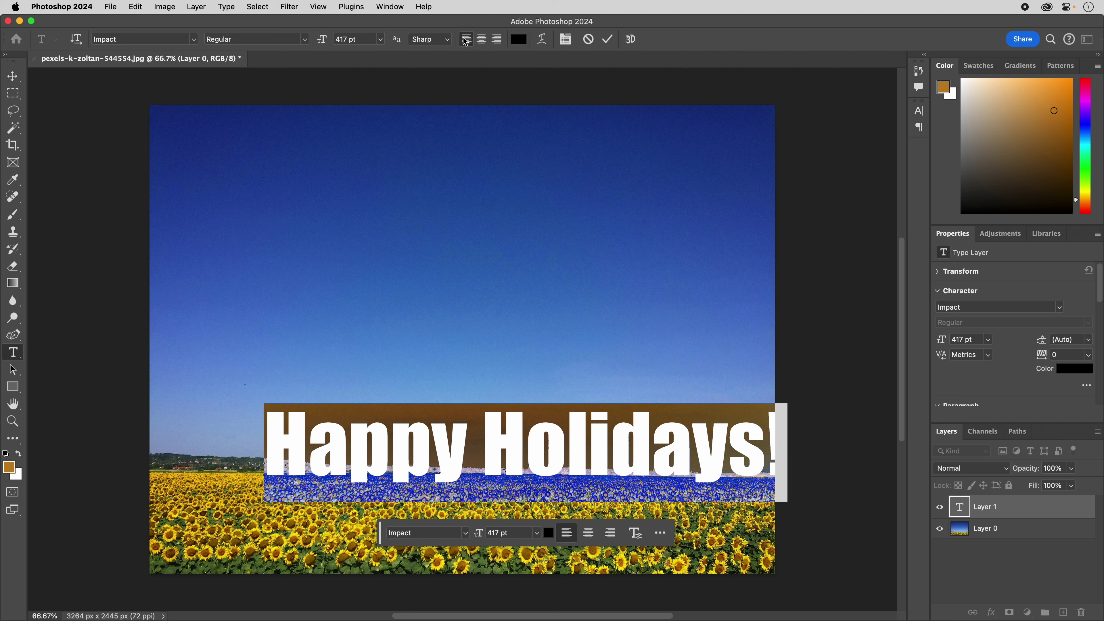
{"action": "left_click", "coordinate": [607, 39]}
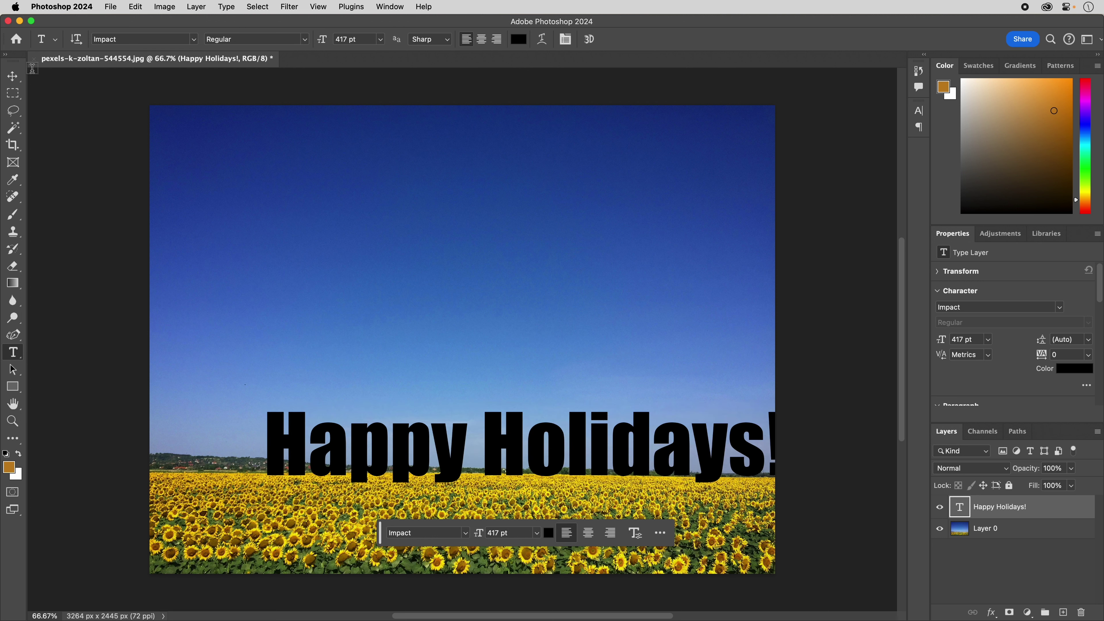
Drag the 'Happy Holidays!' text left and down so it spans the horizon above the sunflowers.
{"action": "left_click", "coordinate": [12, 76]}
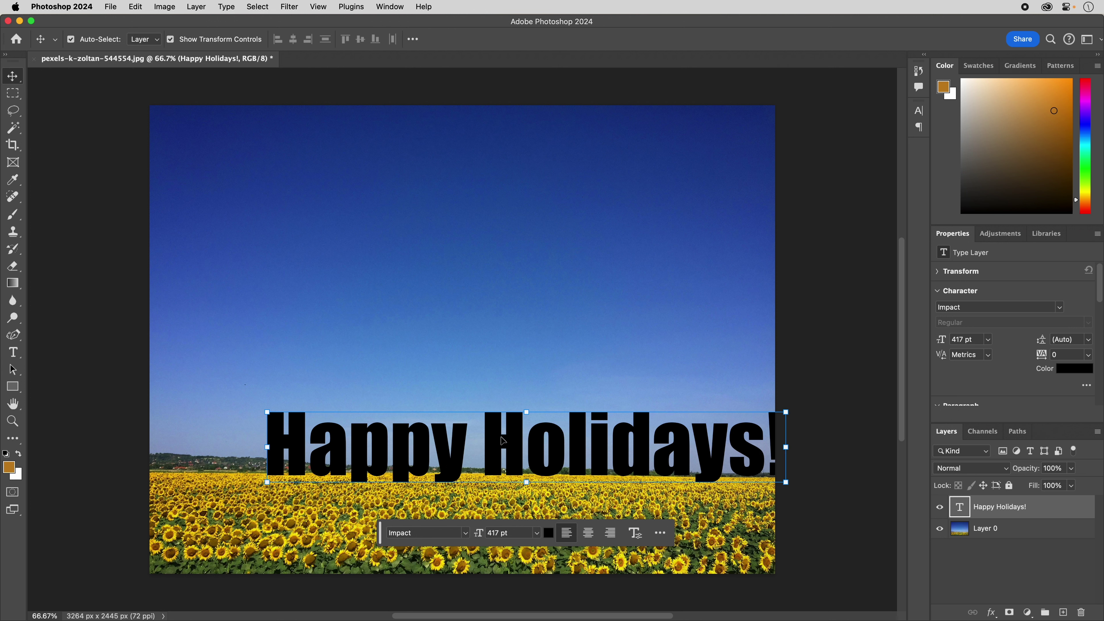
{"action": "left_click_drag", "start_coordinate": [503, 439], "coordinate": [447, 467]}
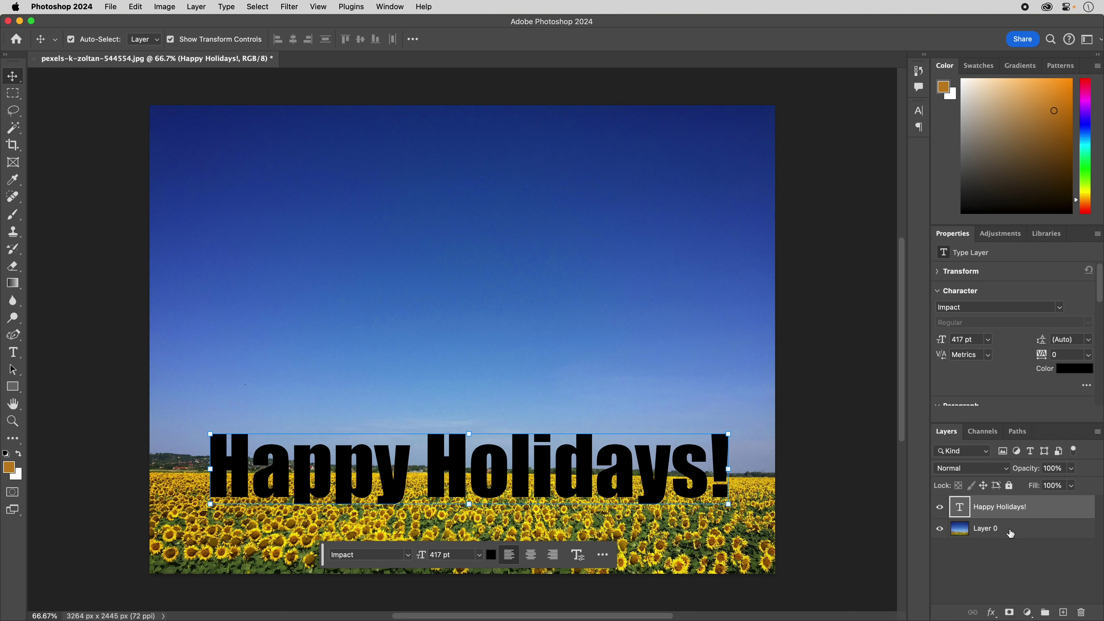
Move Layer 0 above the text layer and clip it to the 'Happy Holidays!' letters.
{"action": "left_click_drag", "start_coordinate": [1010, 533], "coordinate": [1011, 501]}
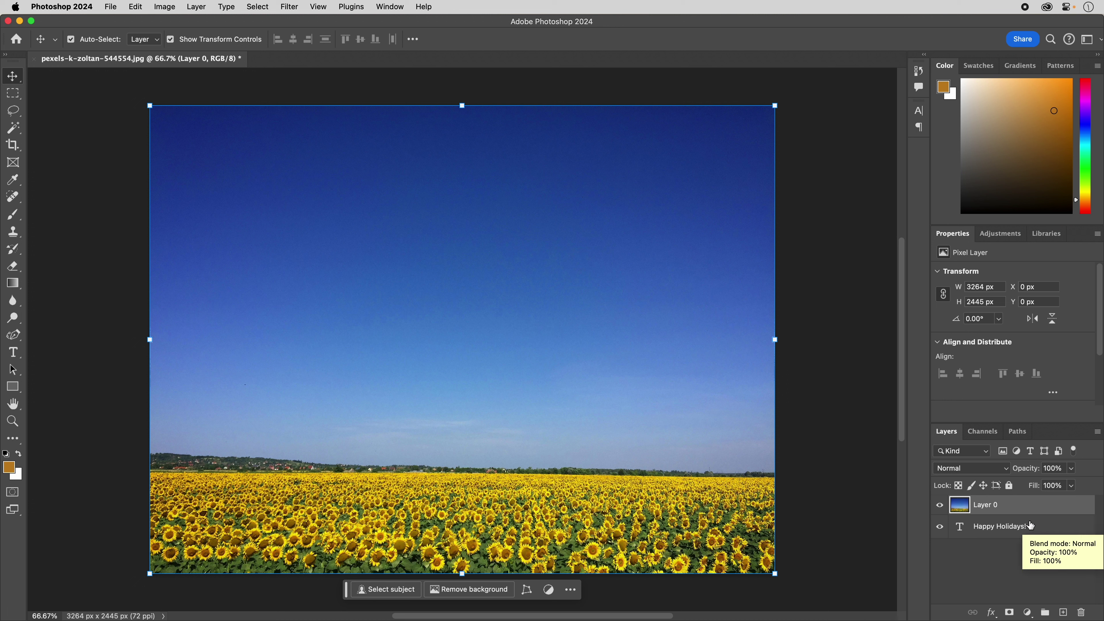
{"action": "left_click_drag", "start_coordinate": [1015, 525], "coordinate": [974, 513]}
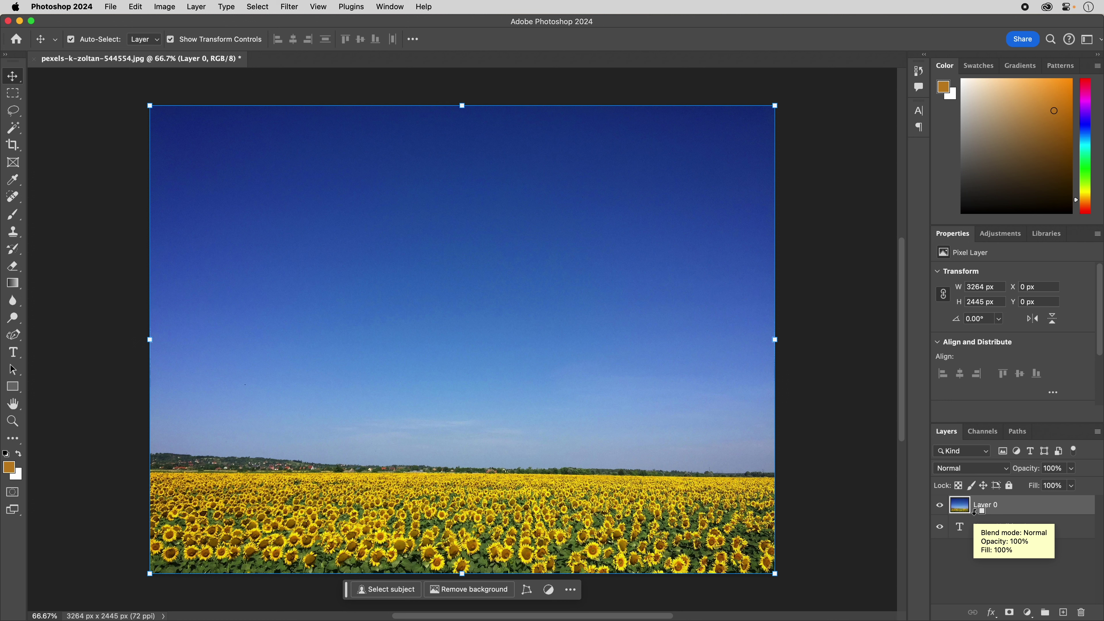
{"action": "left_click_drag", "start_coordinate": [974, 512], "coordinate": [974, 512]}
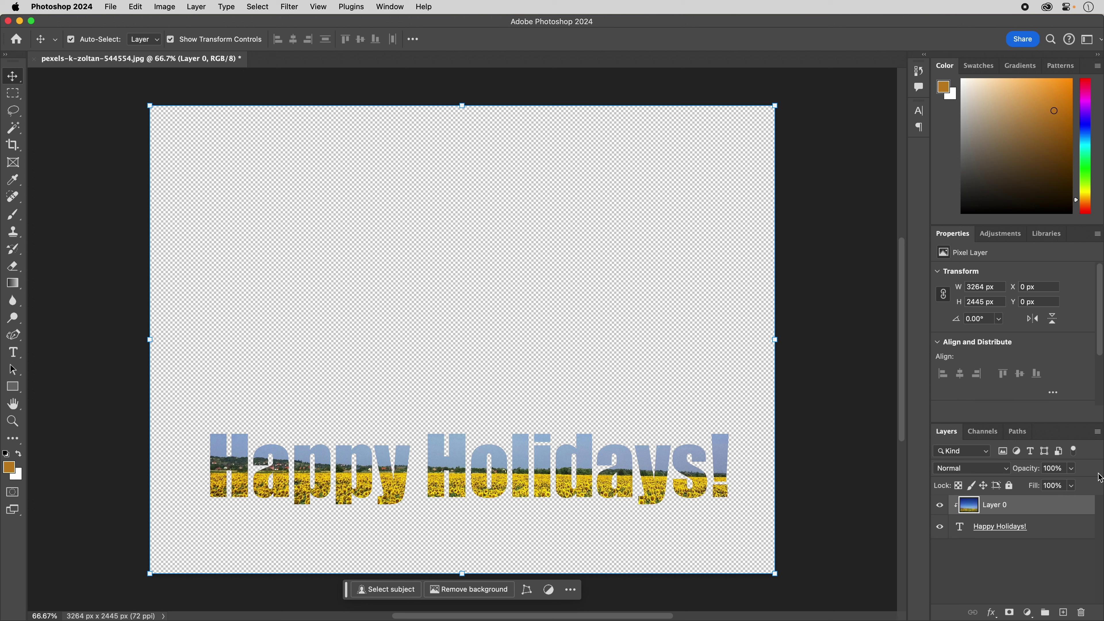
Add a dark green (1a3e16) Solid Color fill layer and drag it beneath the photo and text.
{"action": "left_click", "coordinate": [1027, 614]}
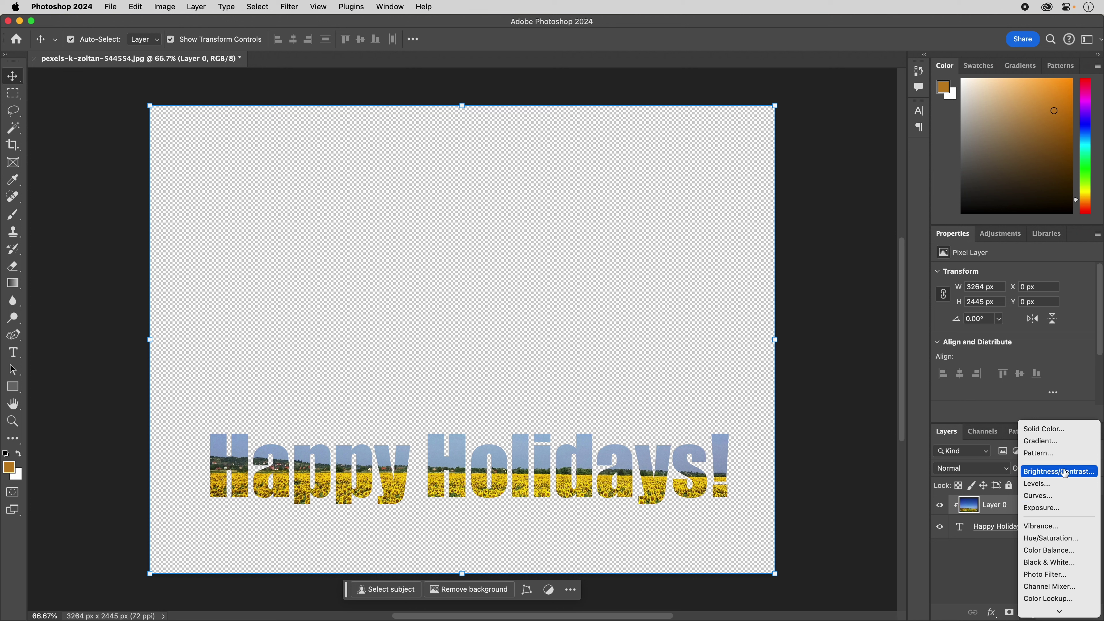
{"action": "left_click", "coordinate": [1061, 434]}
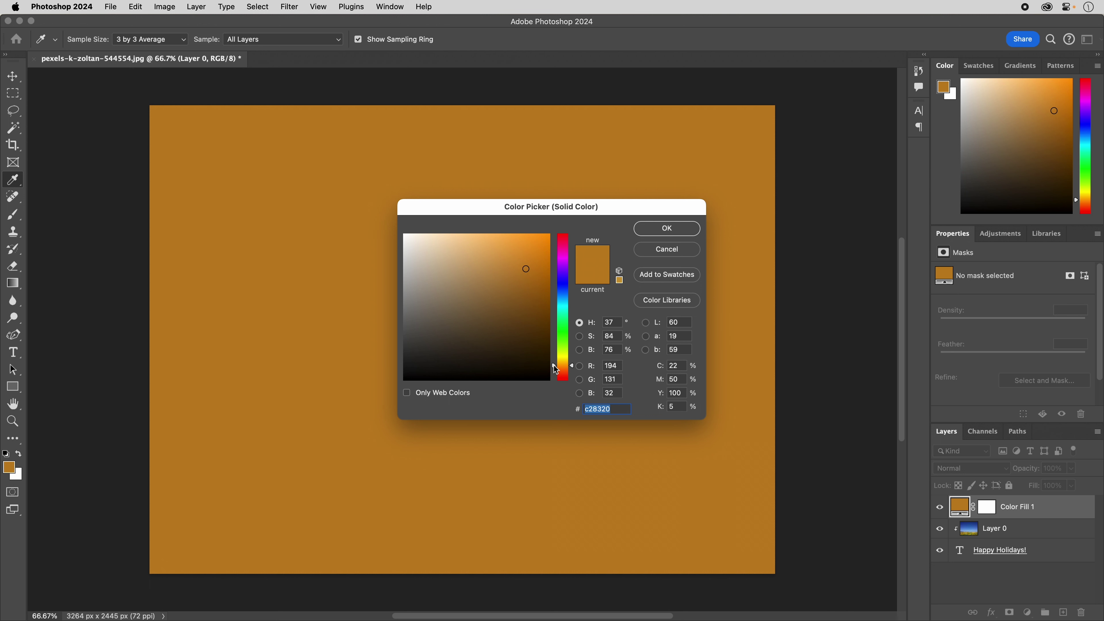
{"action": "left_click_drag", "start_coordinate": [556, 369], "coordinate": [498, 344]}
{"action": "left_click", "coordinate": [664, 229]}
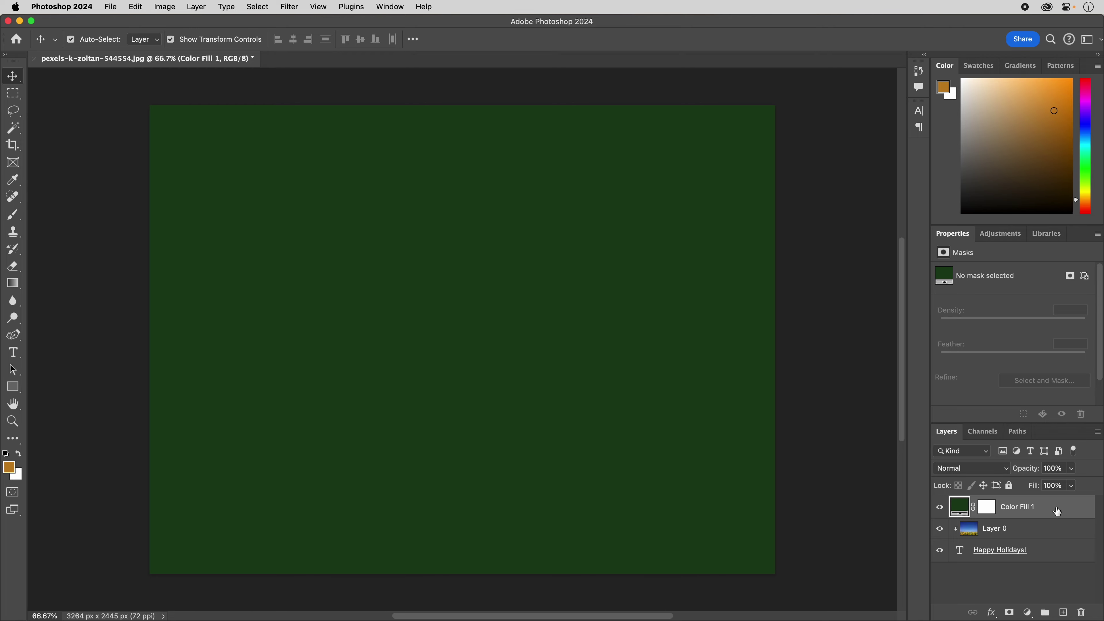
{"action": "left_click_drag", "start_coordinate": [1057, 511], "coordinate": [1057, 565]}
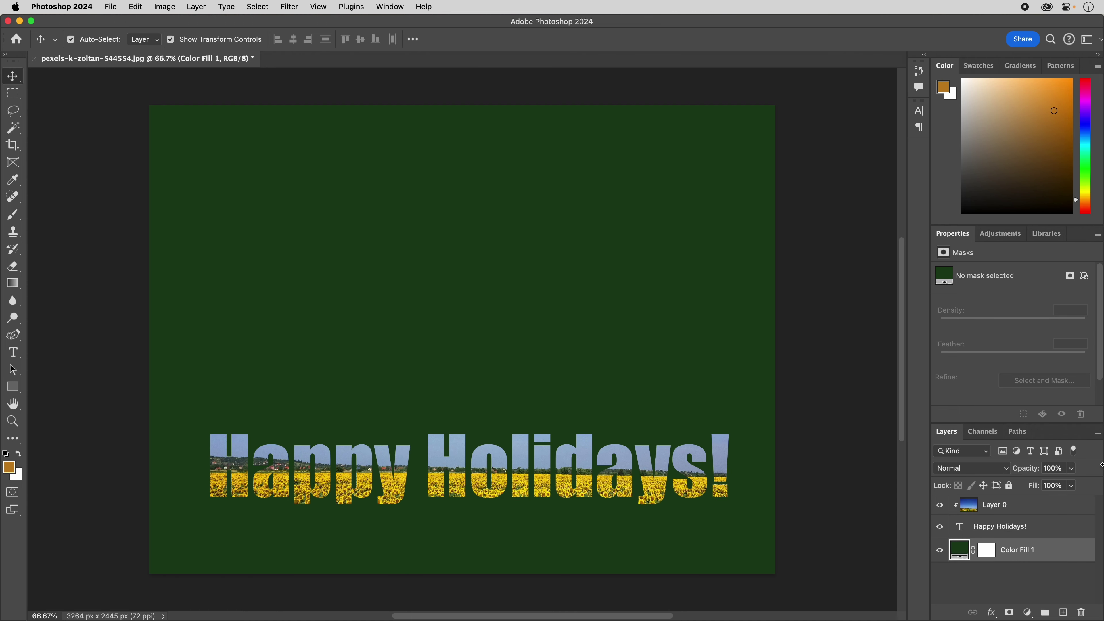